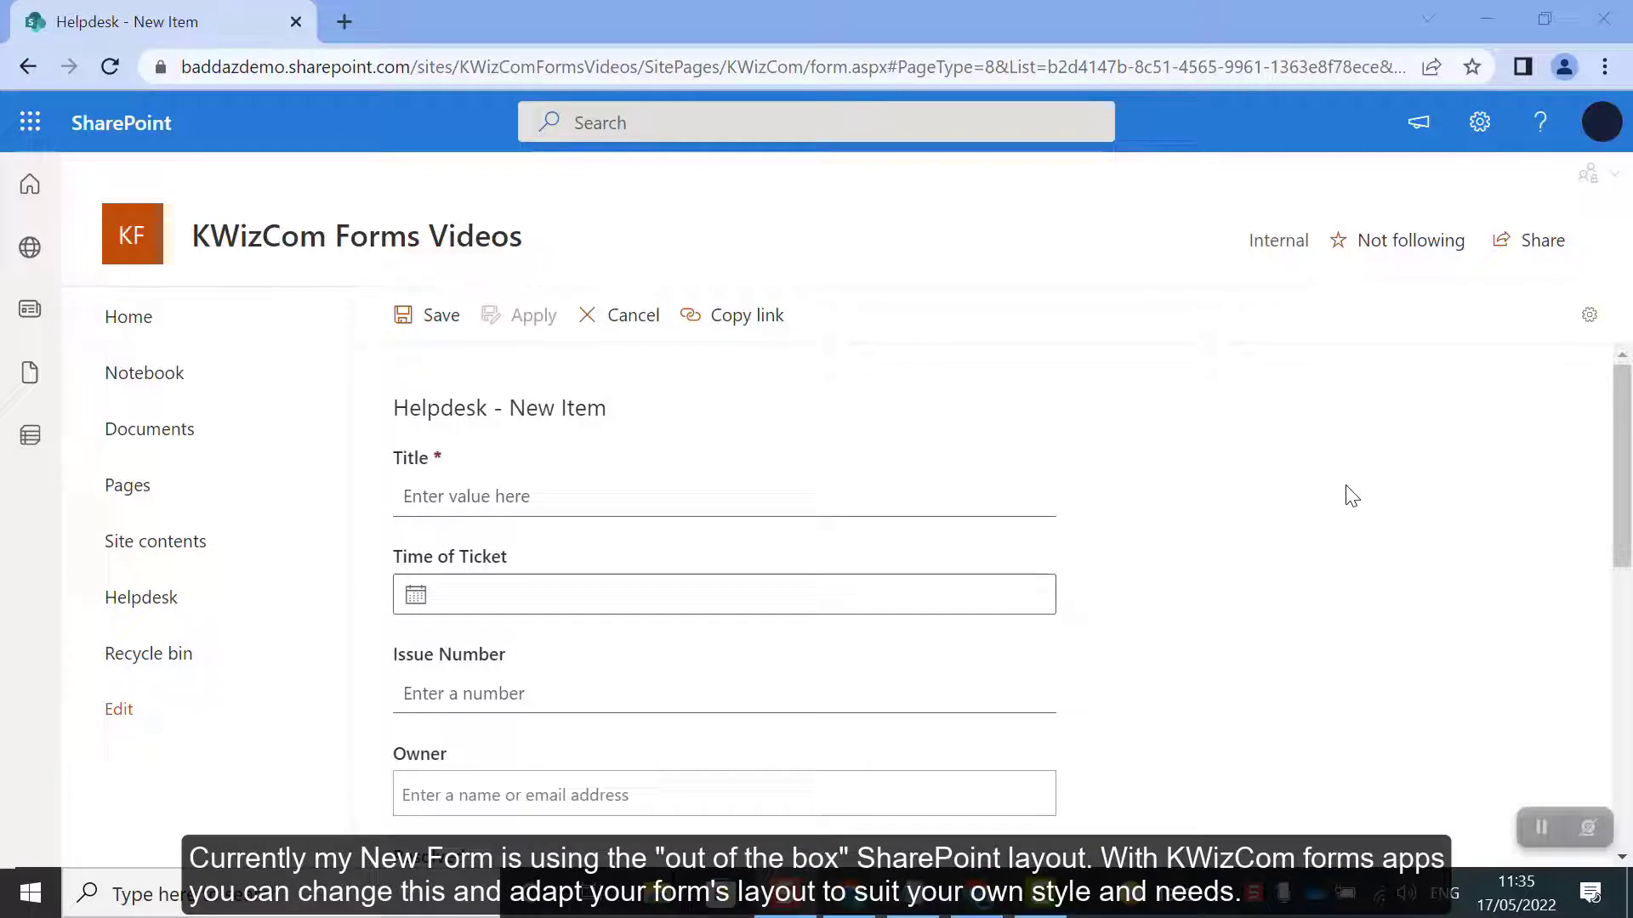
scroll(1351, 496, down, 8)
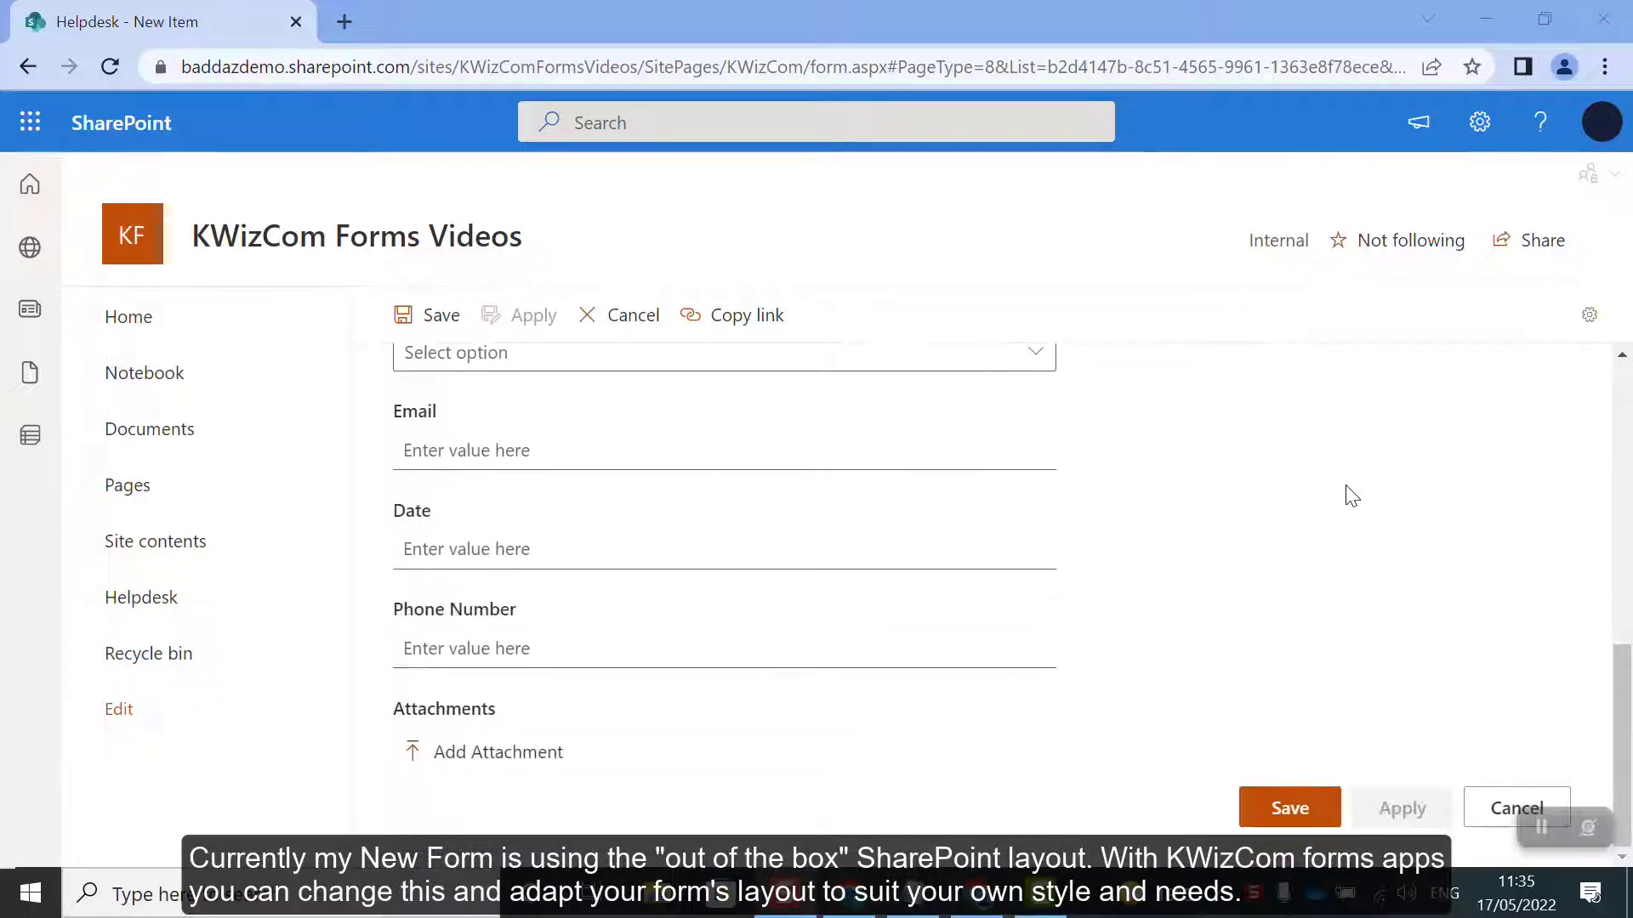
scroll(1351, 495, up, 8)
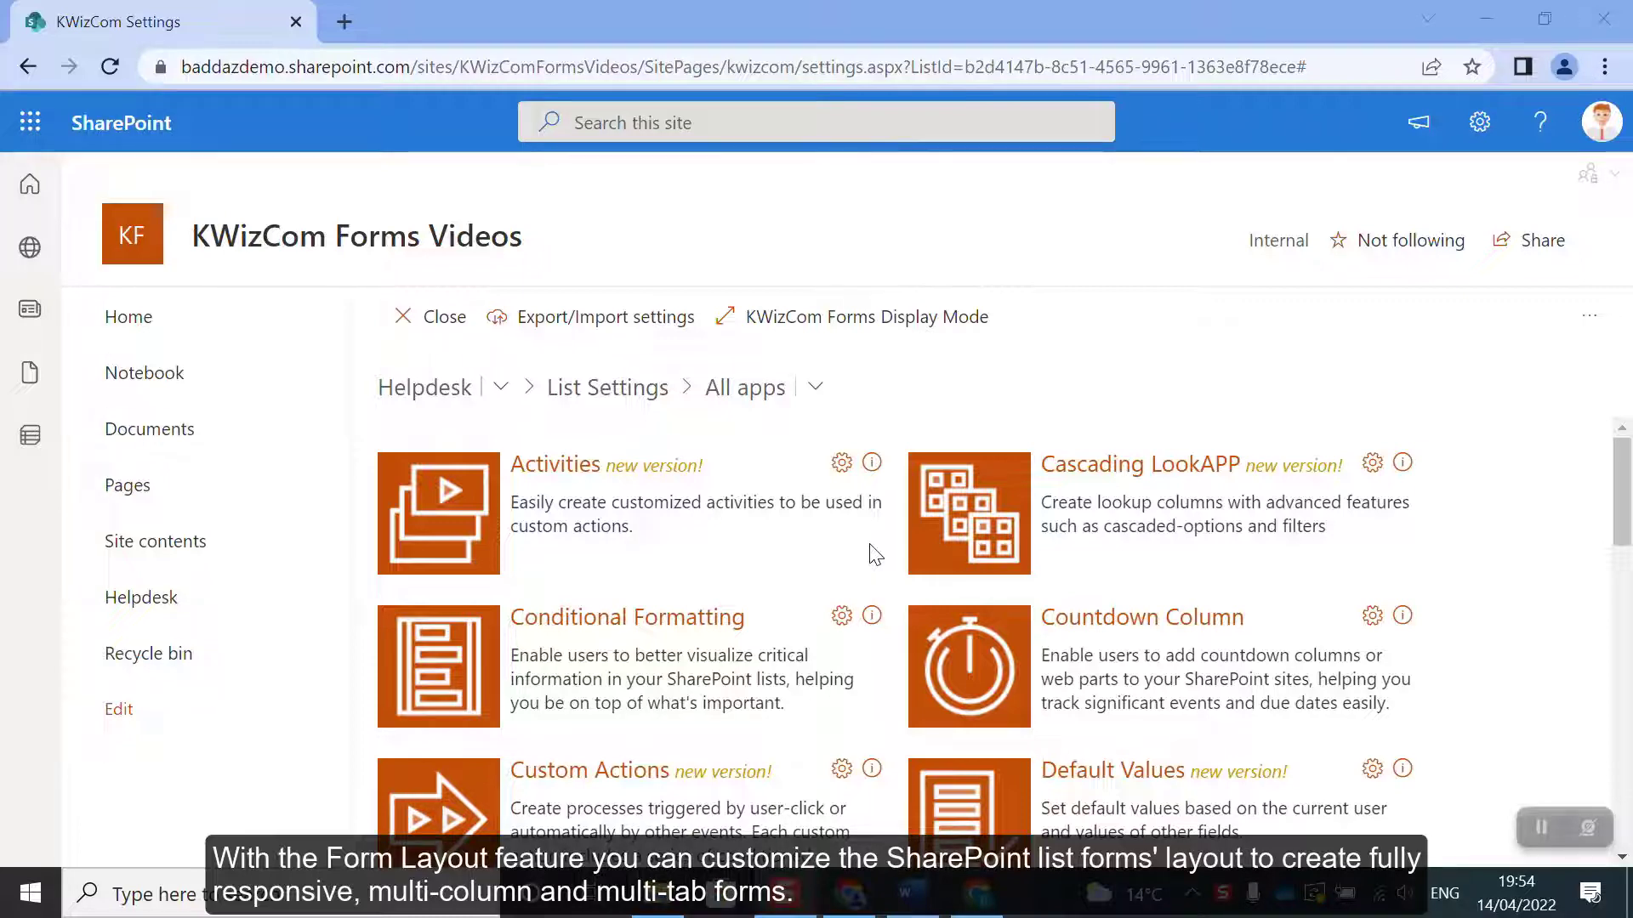
Open the Form Layout settings from the Helpdesk list's KWizCom apps page
scroll(875, 554, down, 3)
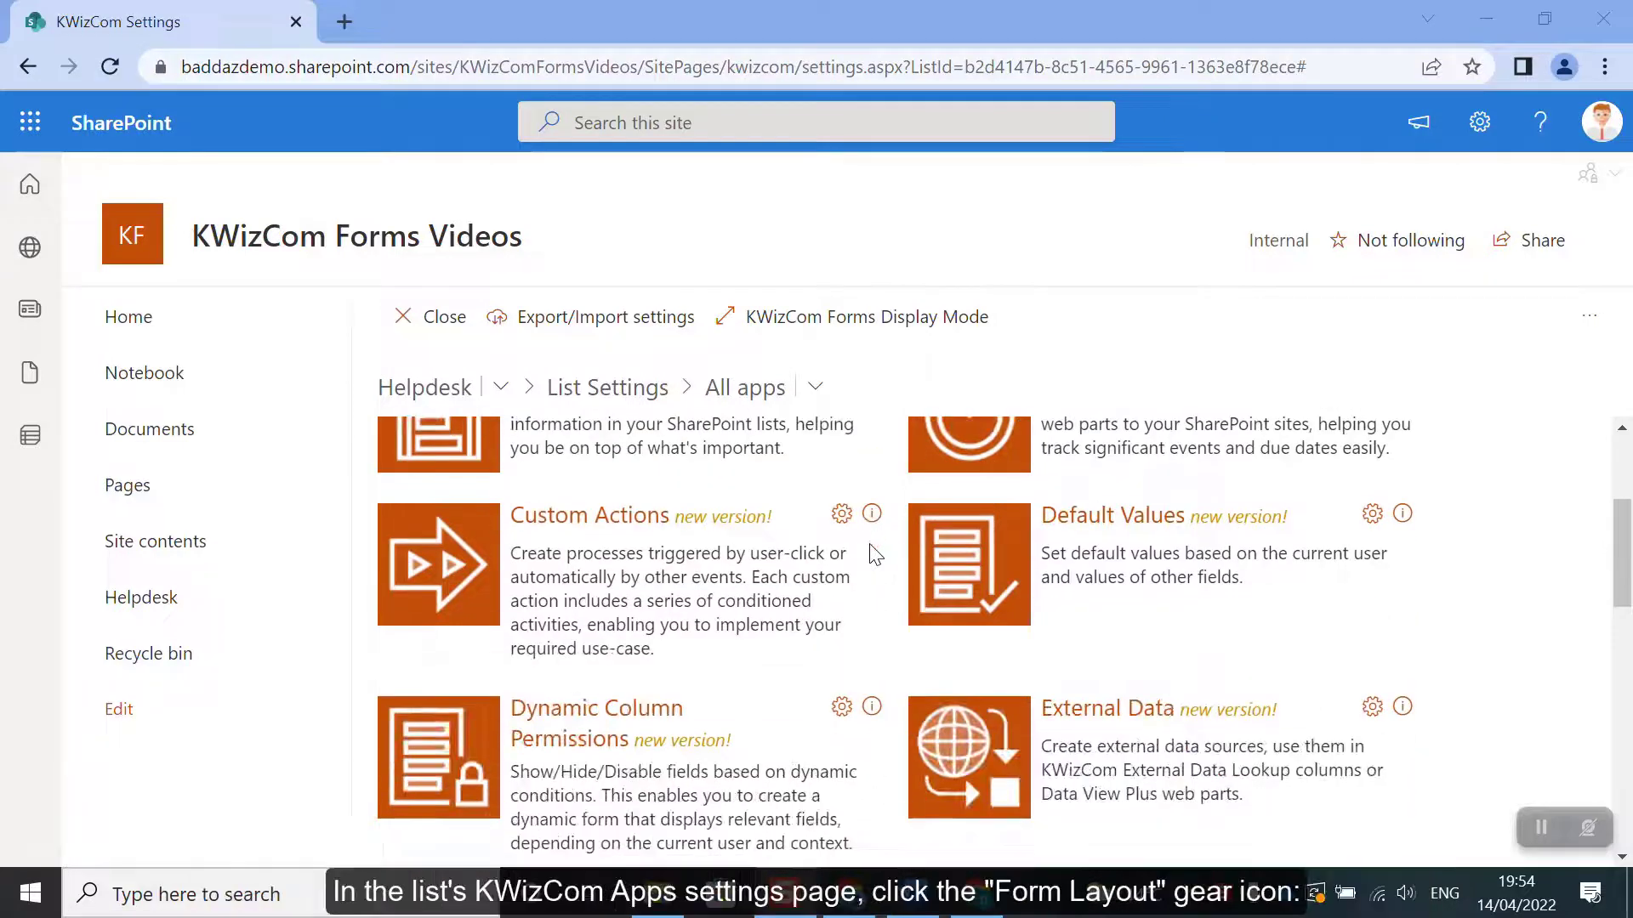
scroll(875, 554, down, 2)
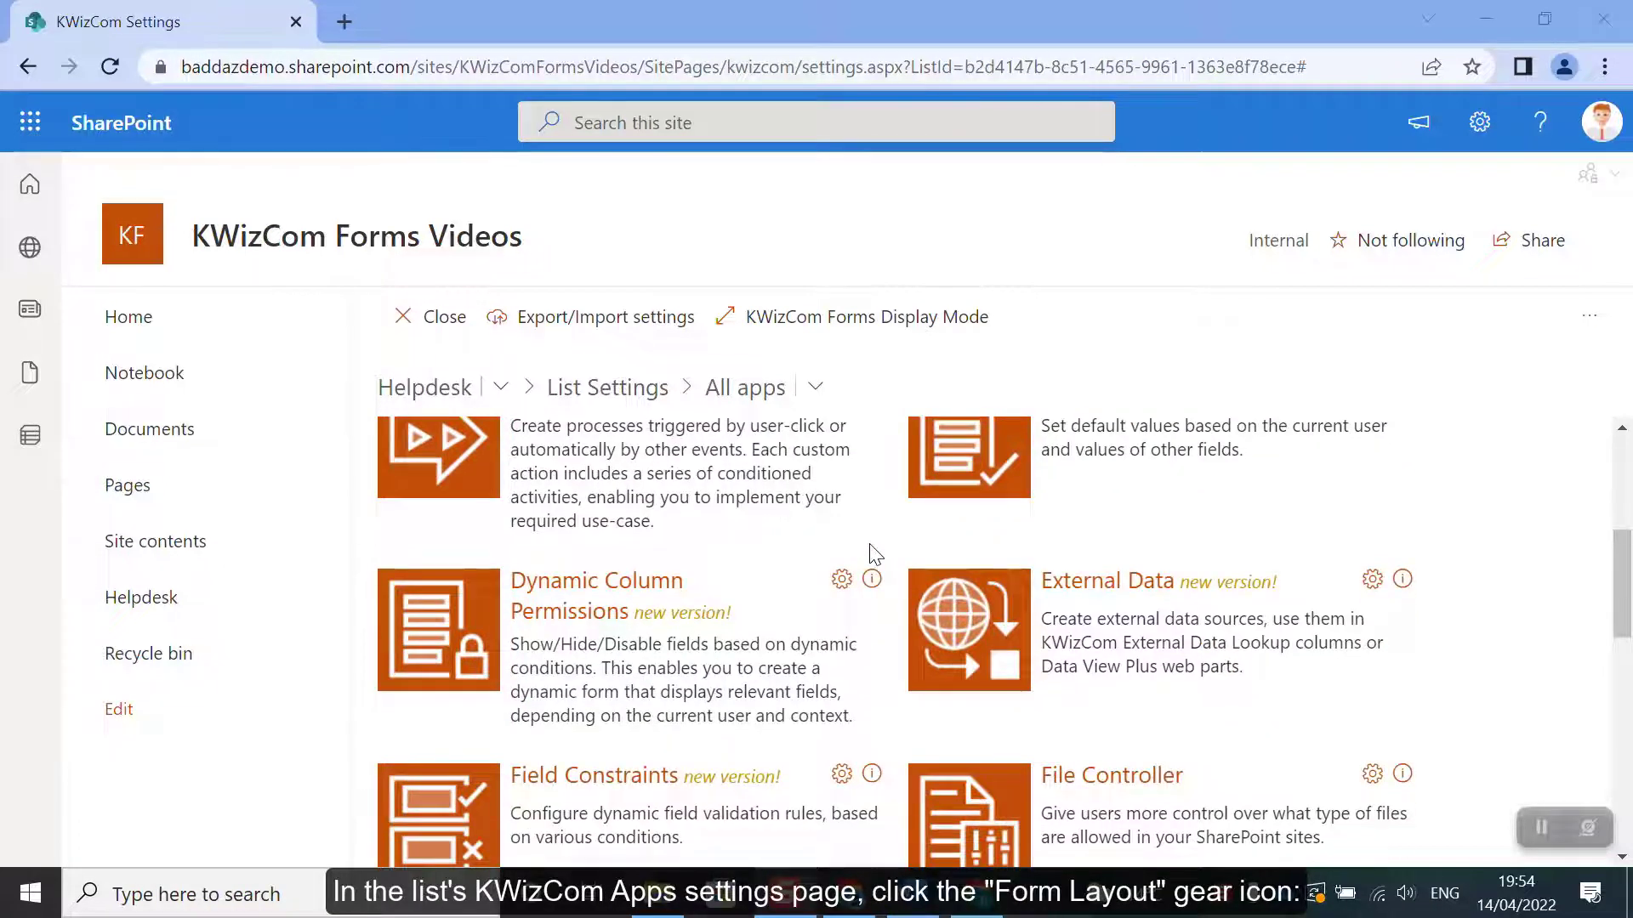
scroll(875, 555, down, 3)
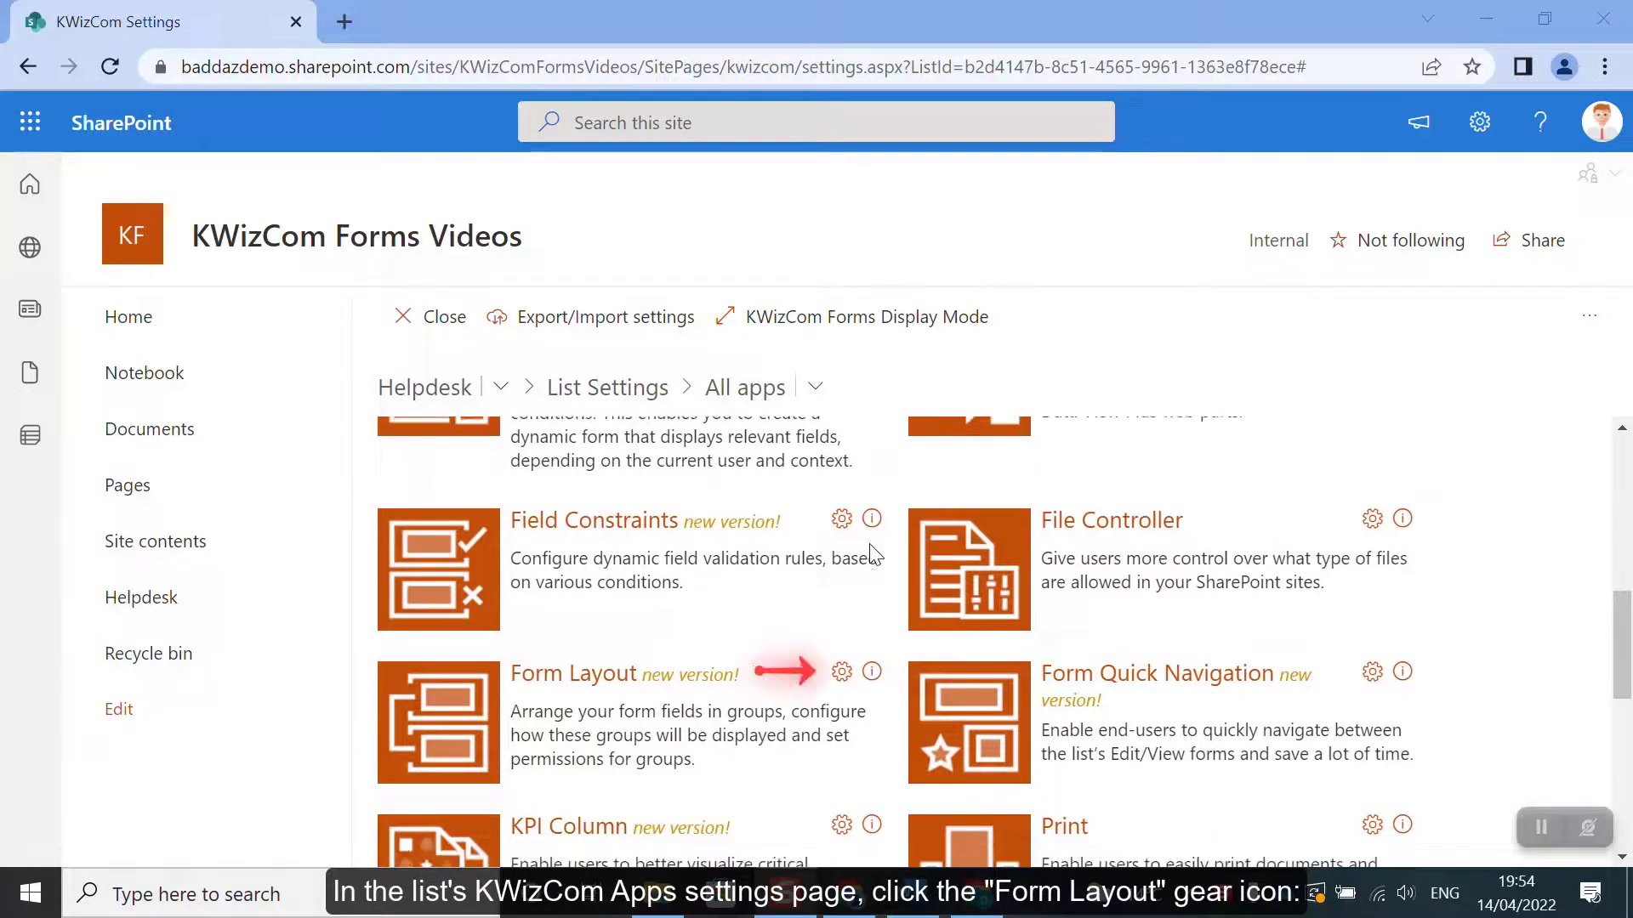
click(841, 673)
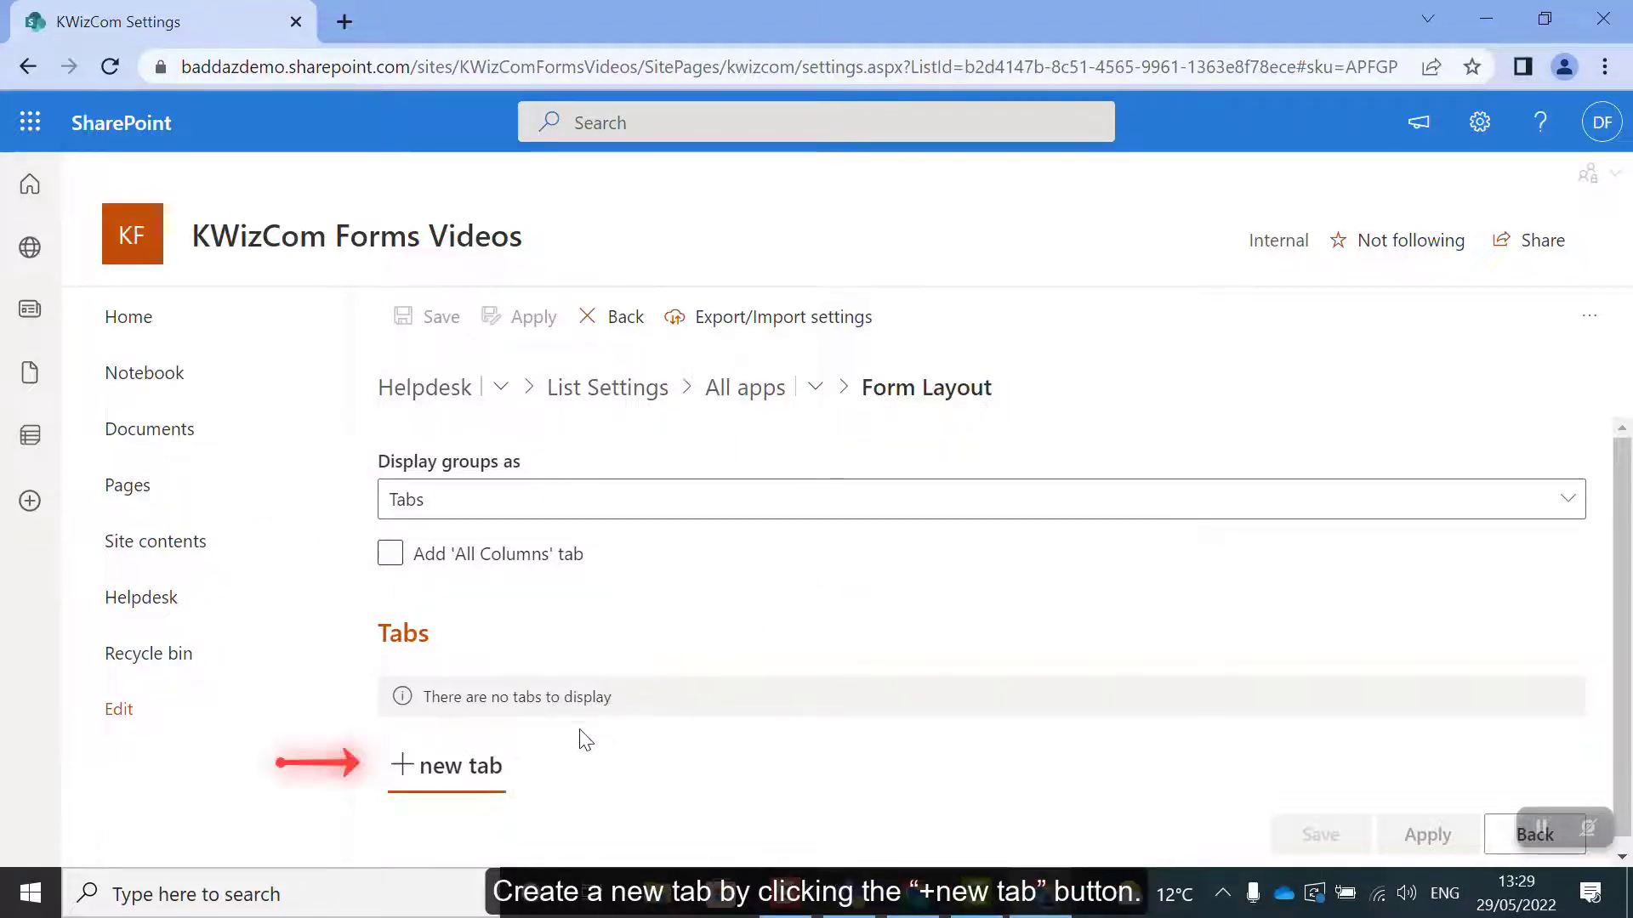
Create a new tab in the form layout and name its group "Contact details"
click(456, 787)
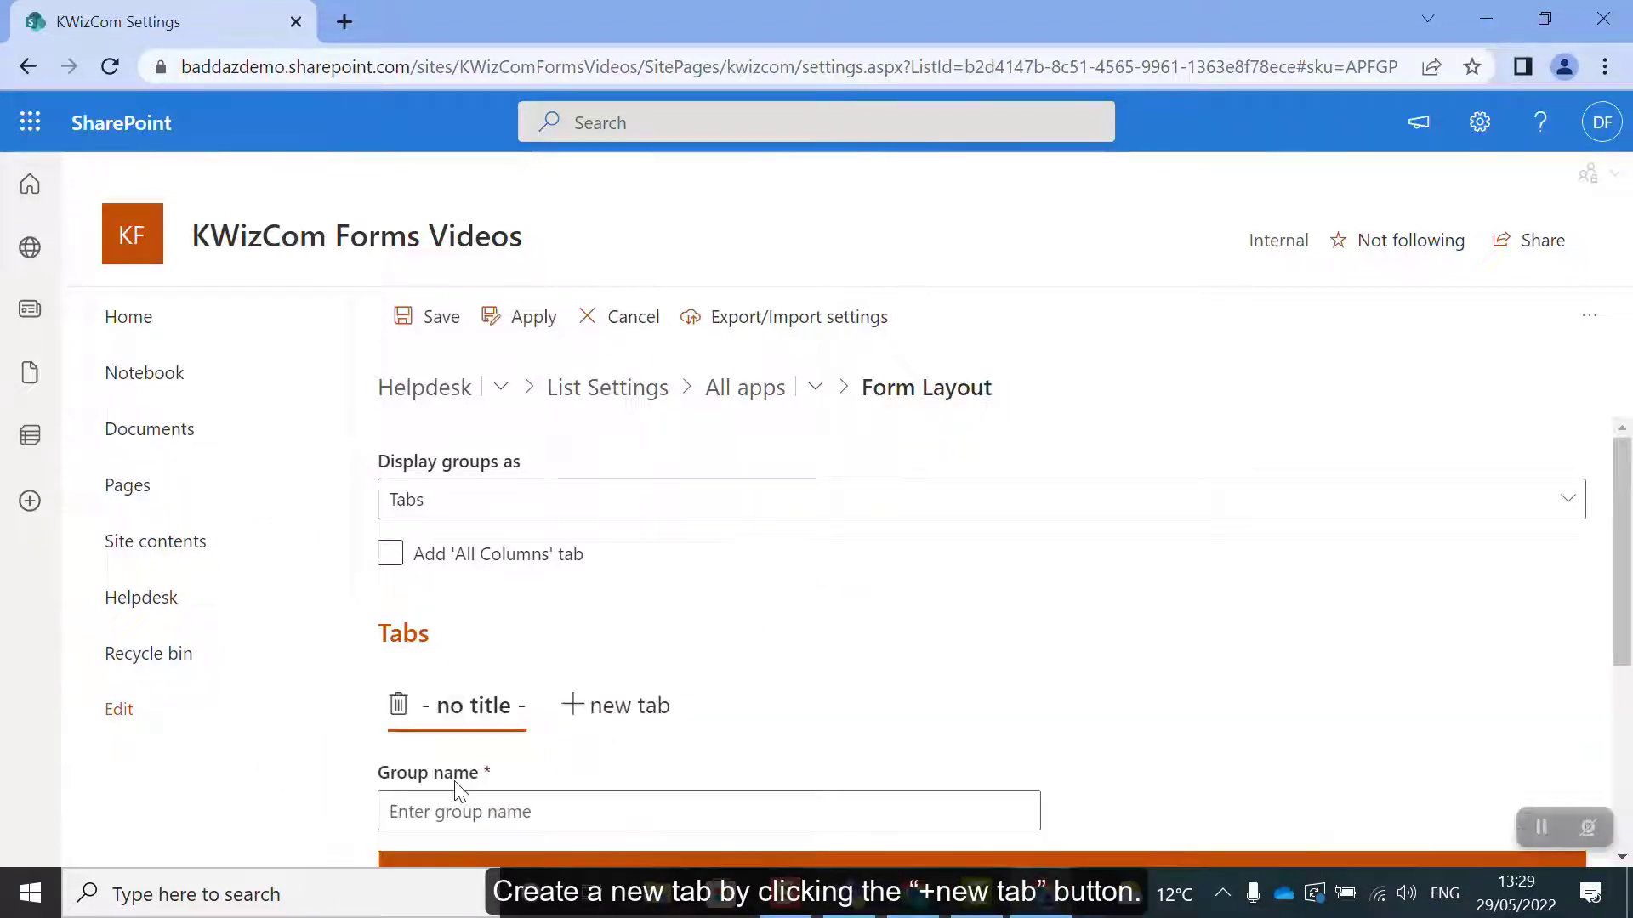
scroll(842, 672, down, 2)
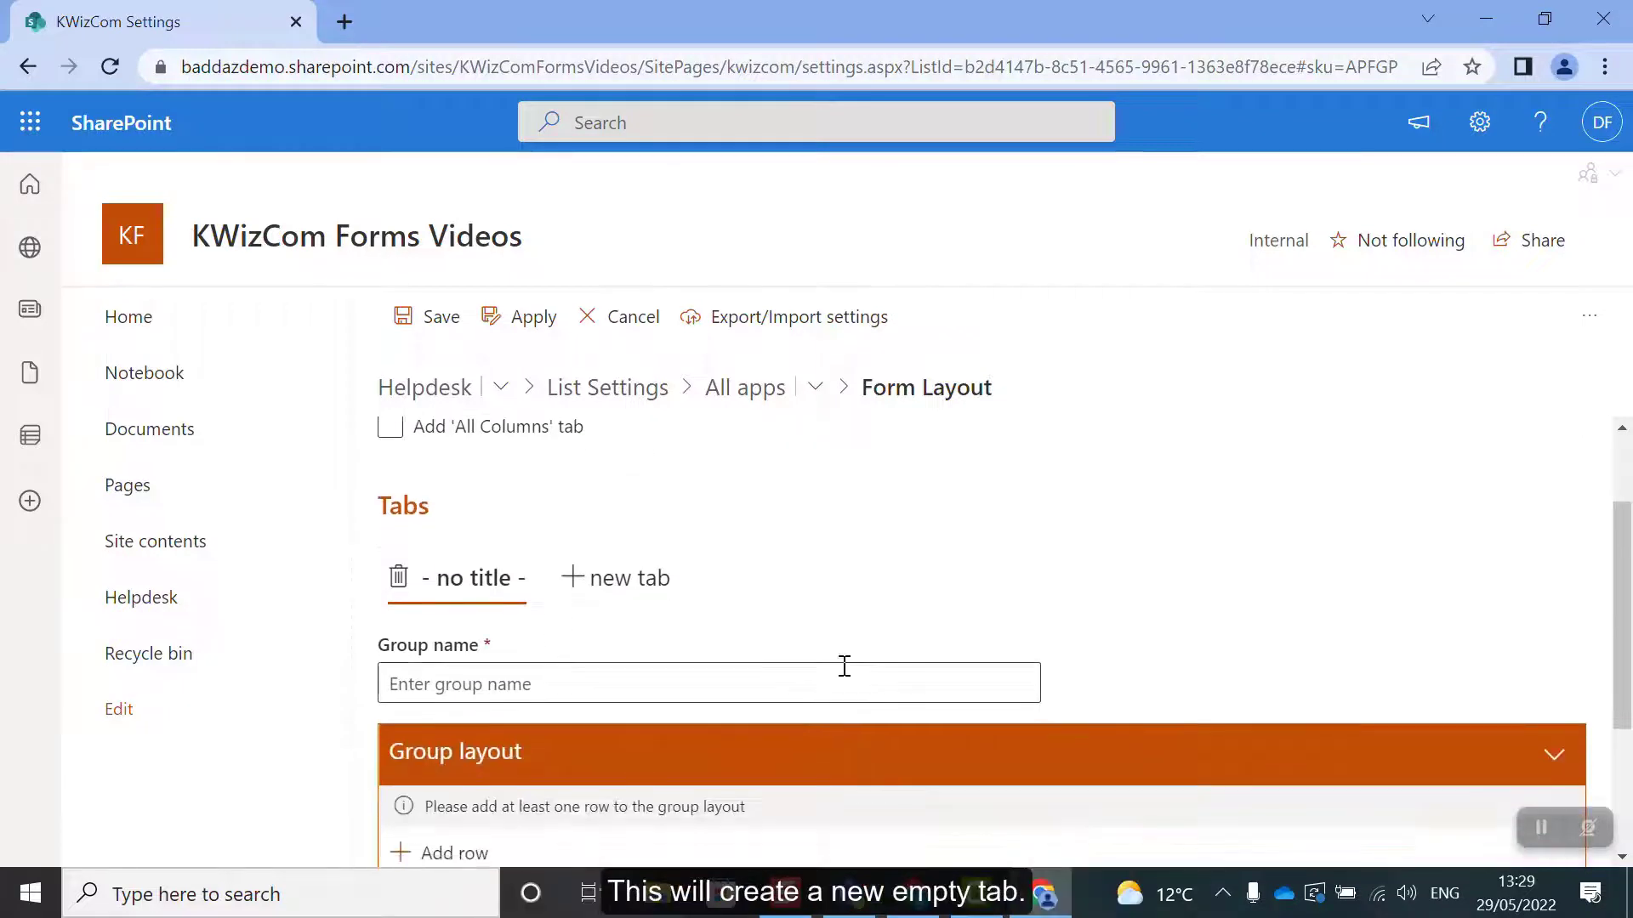
scroll(845, 666, down, 2)
click(838, 562)
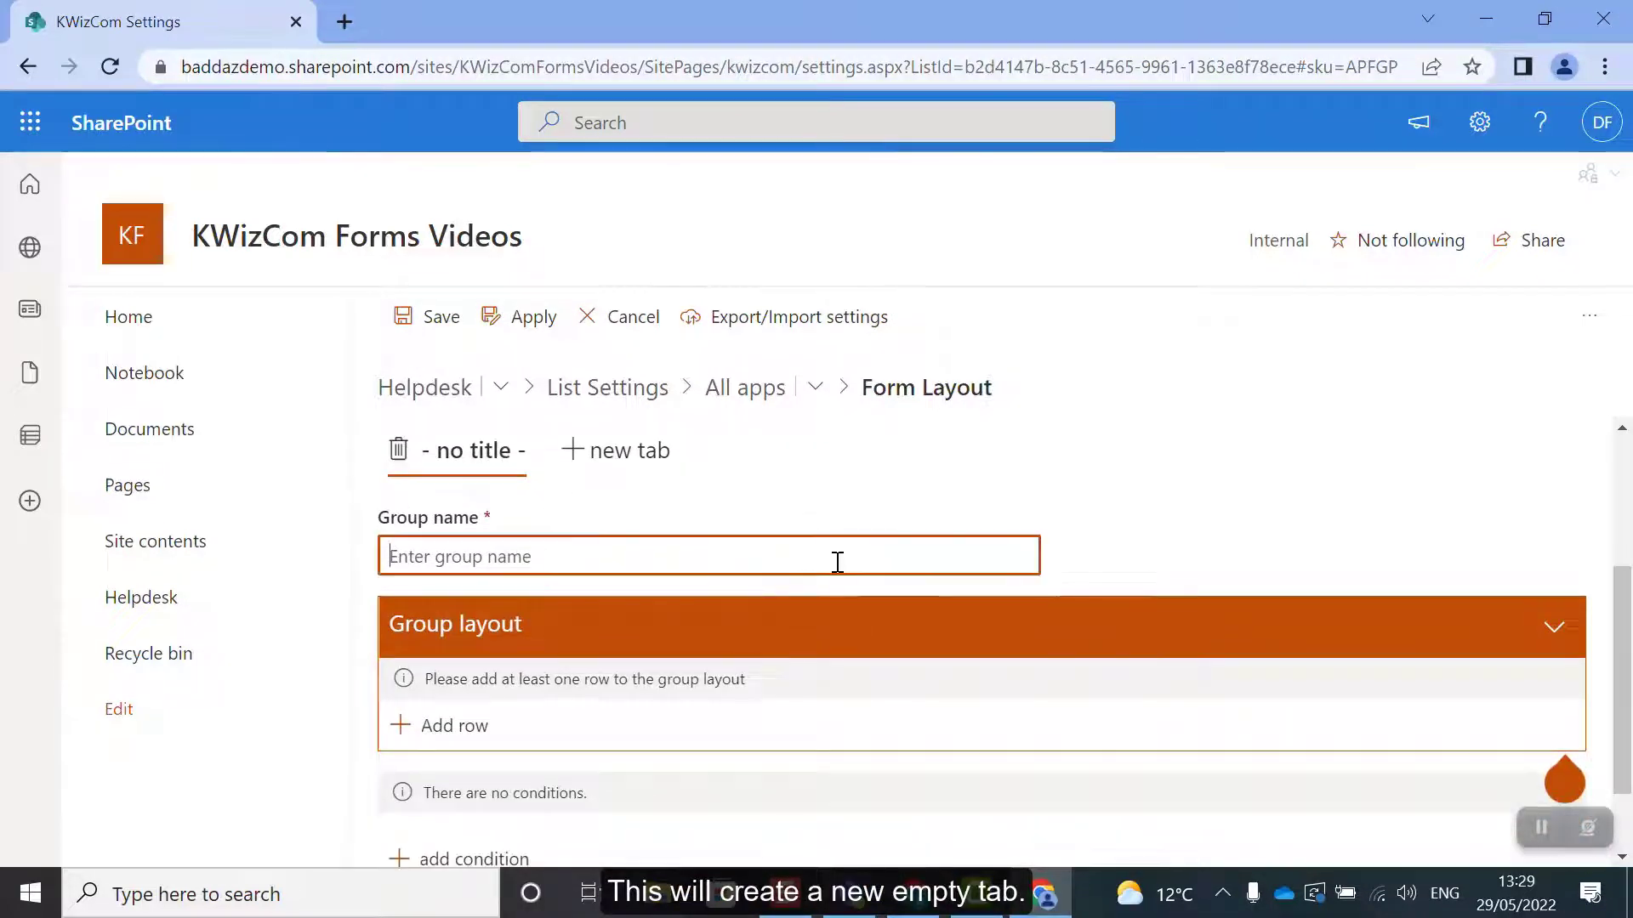
text(C)
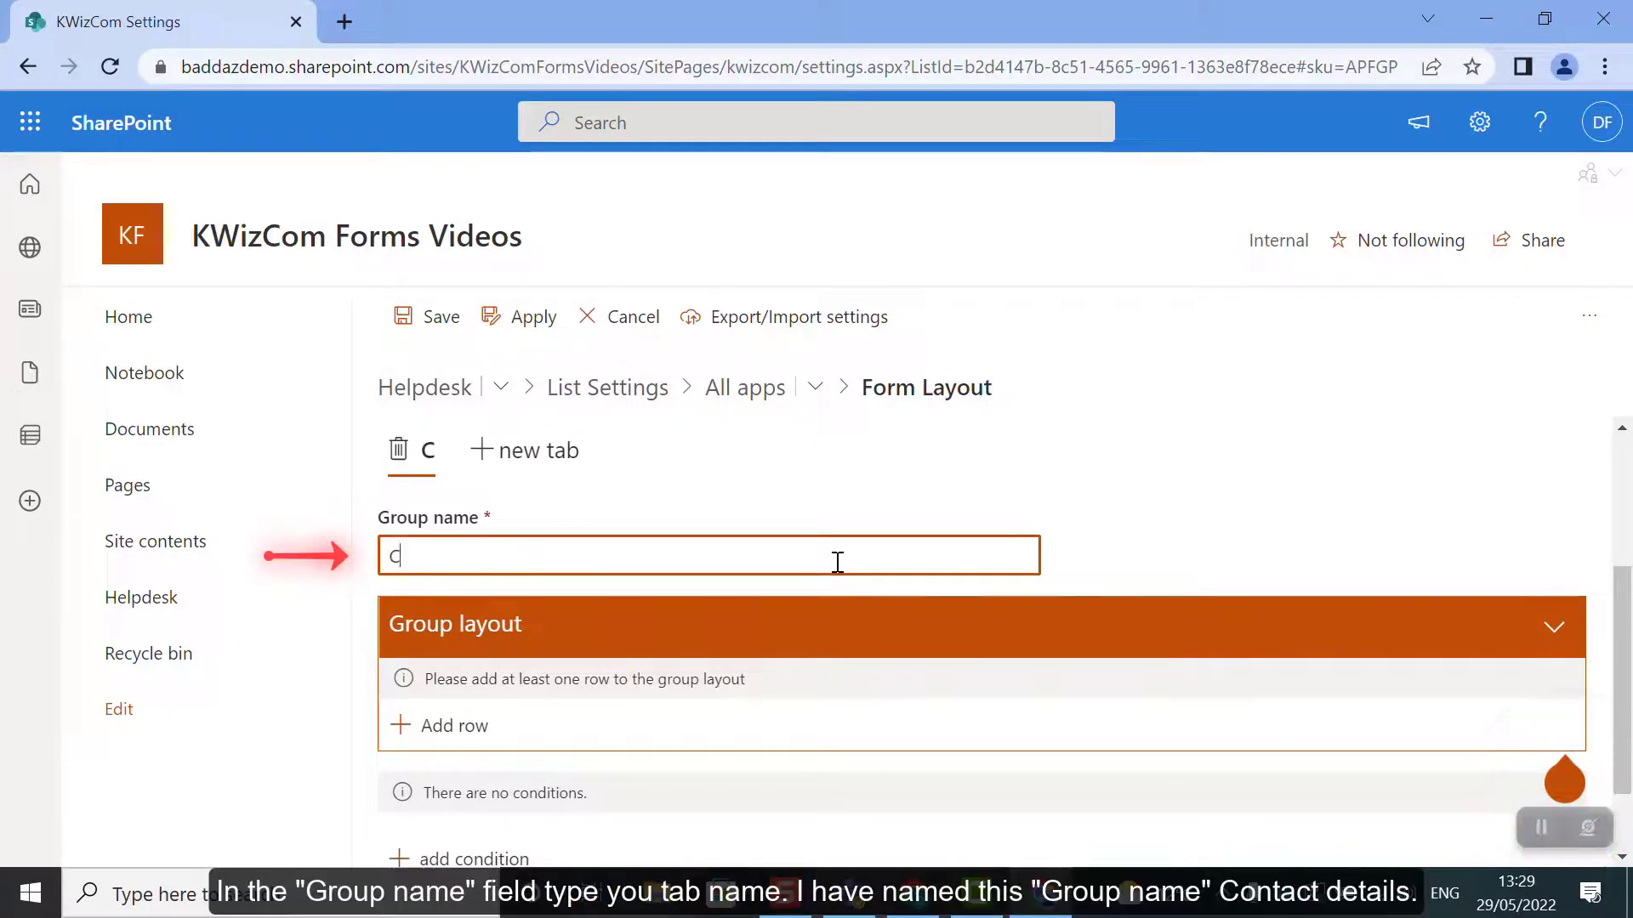
text(ontac)
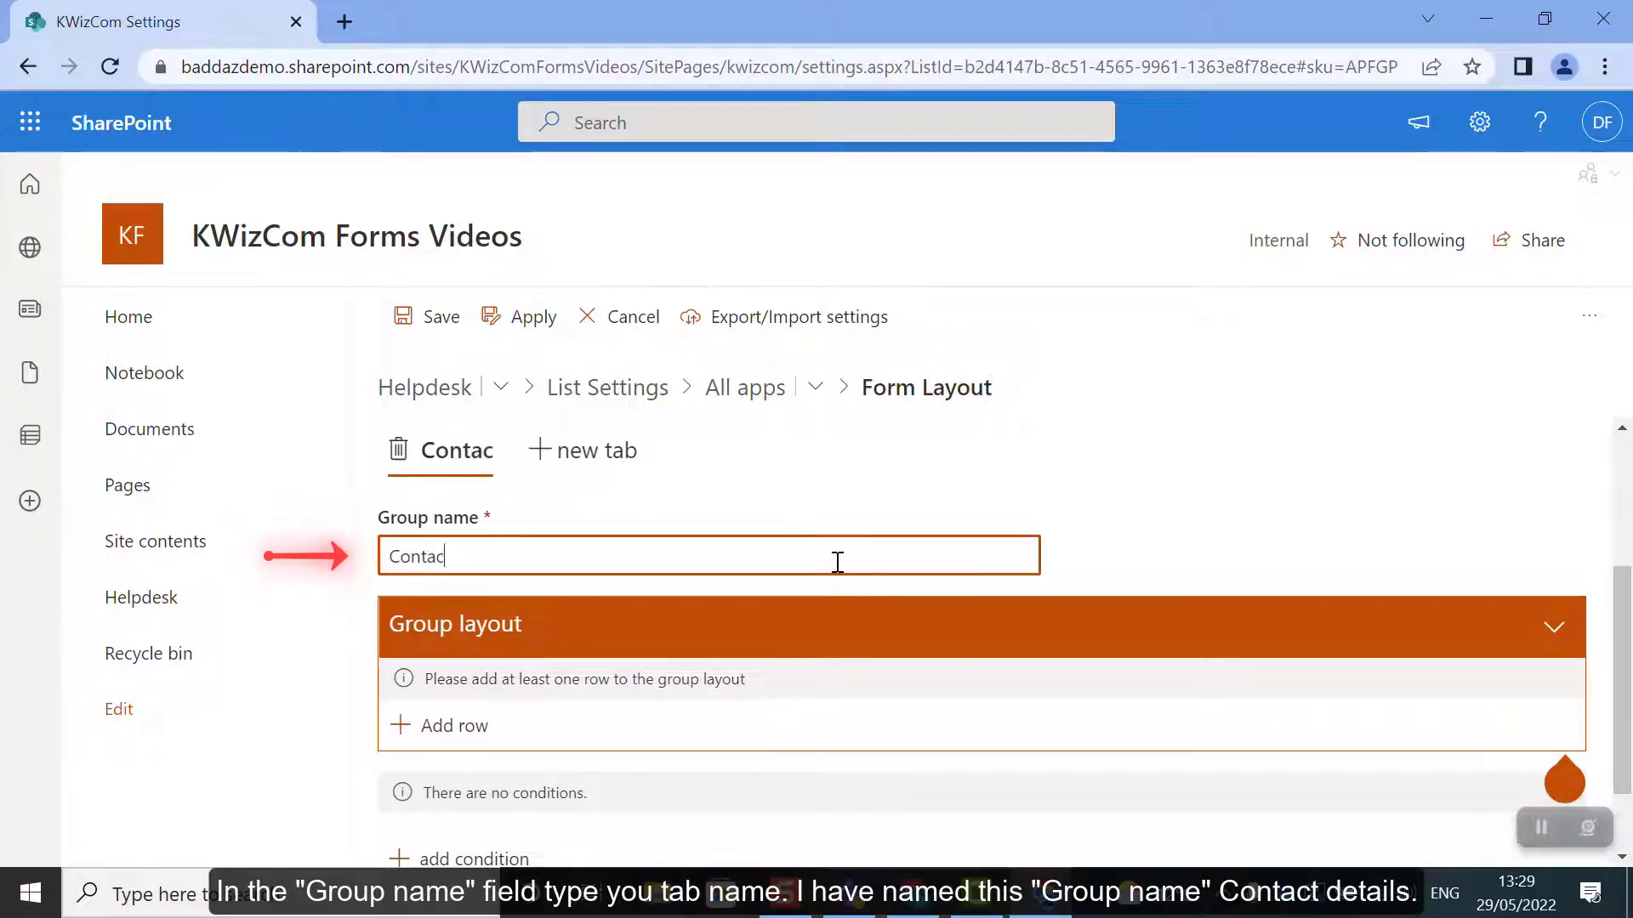
text(t )
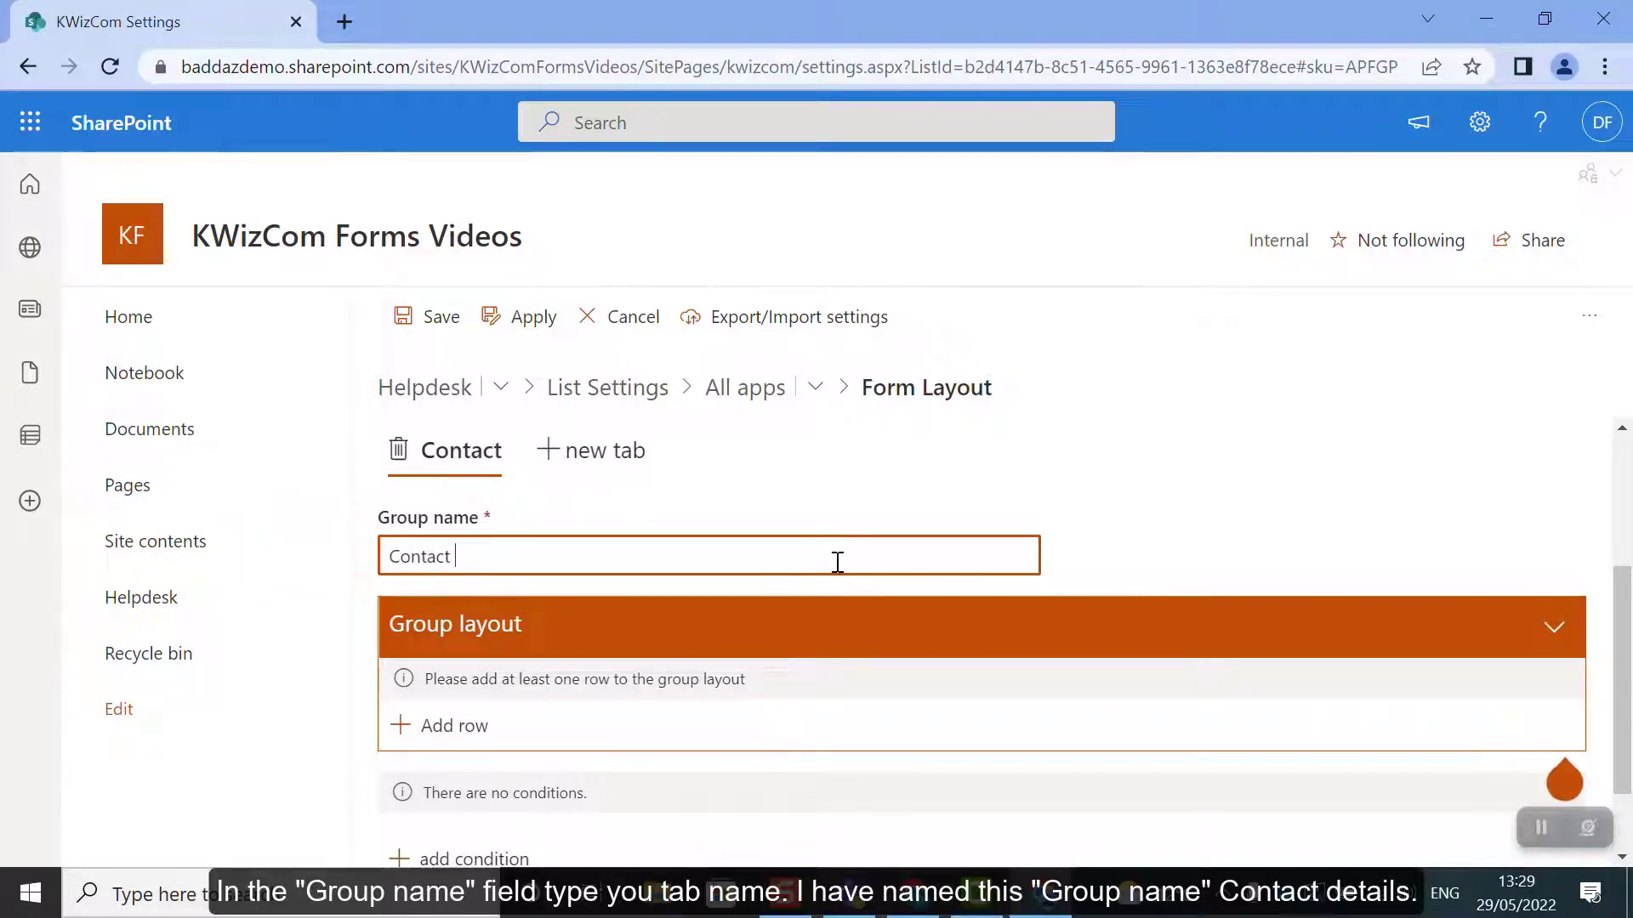
text(details)
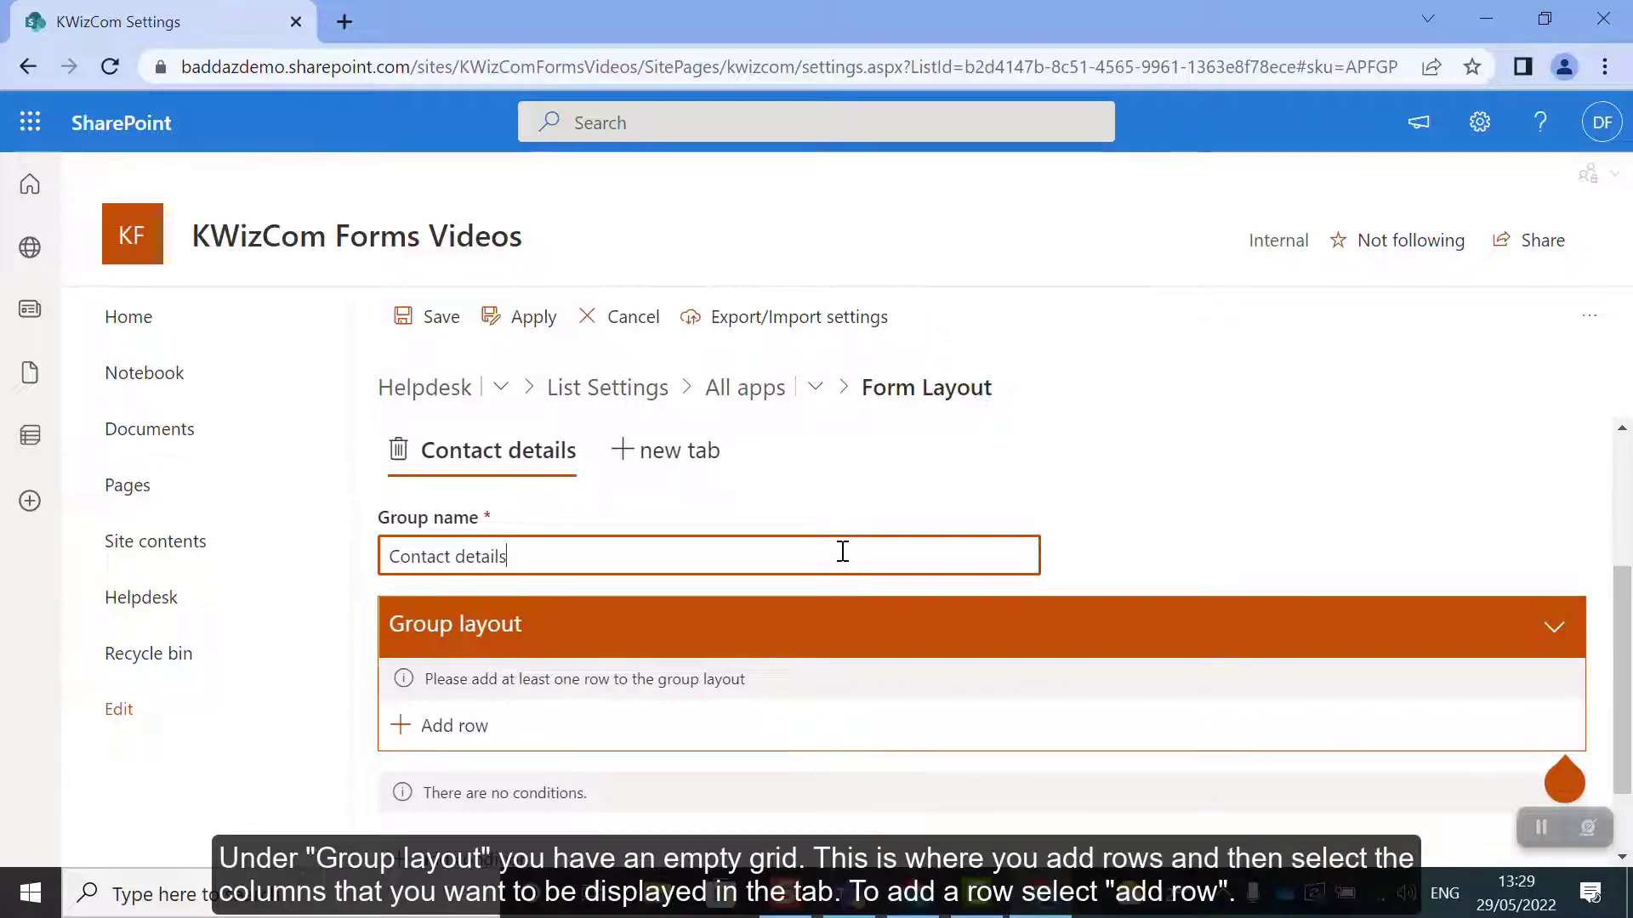
Add a first row to the Contact details group layout and assign the Email column to it
scroll(842, 552, down, 2)
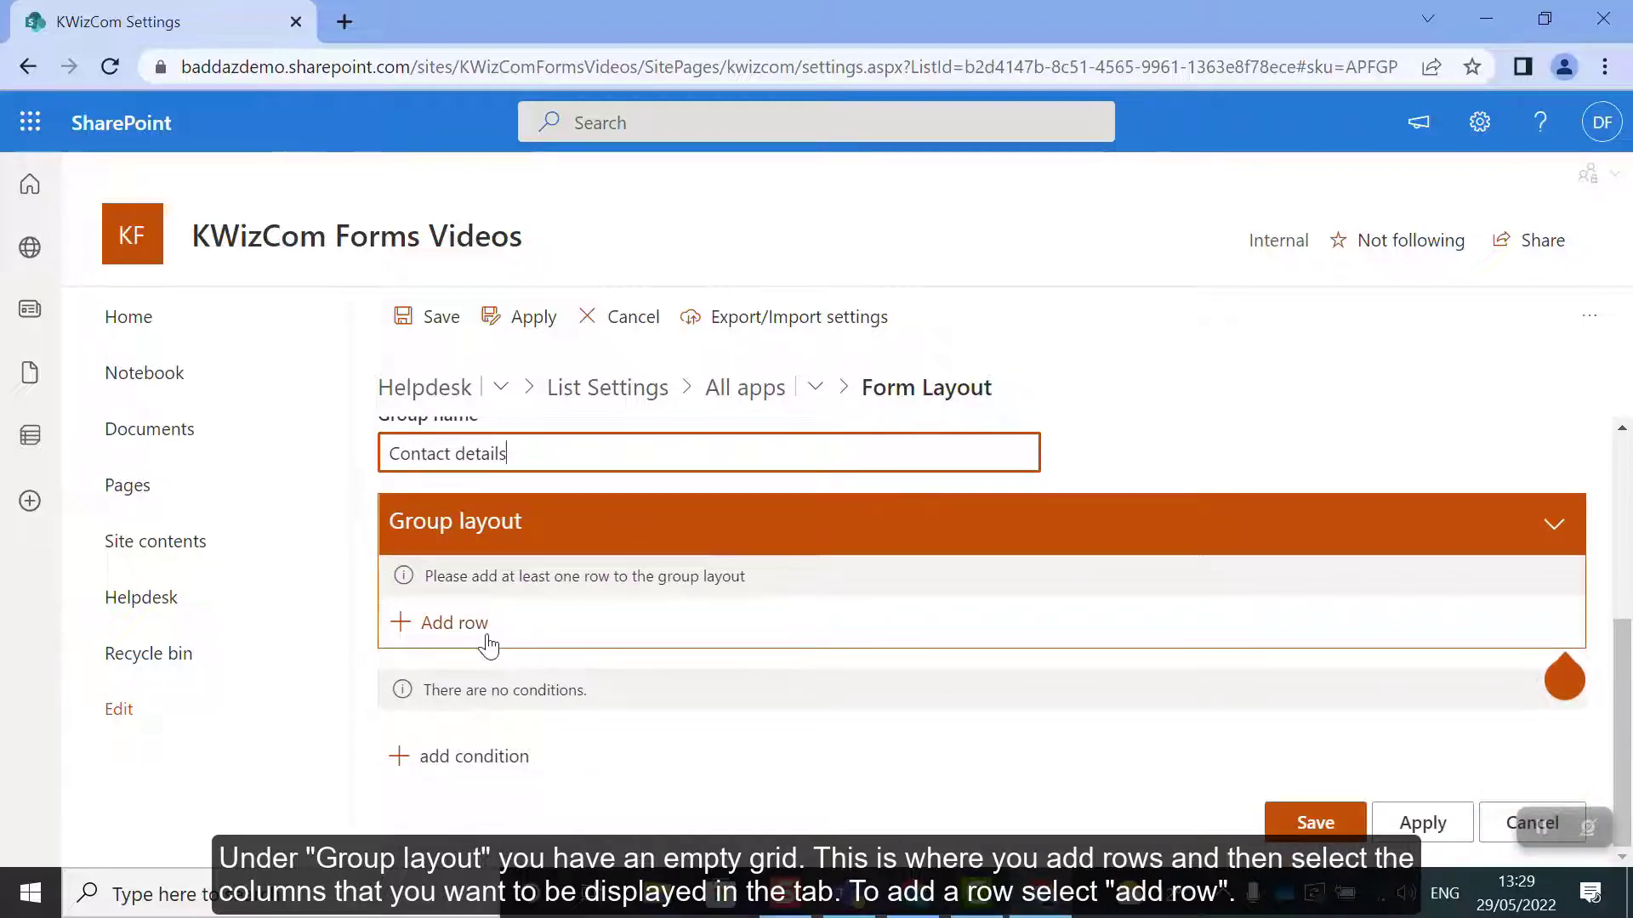
click(479, 633)
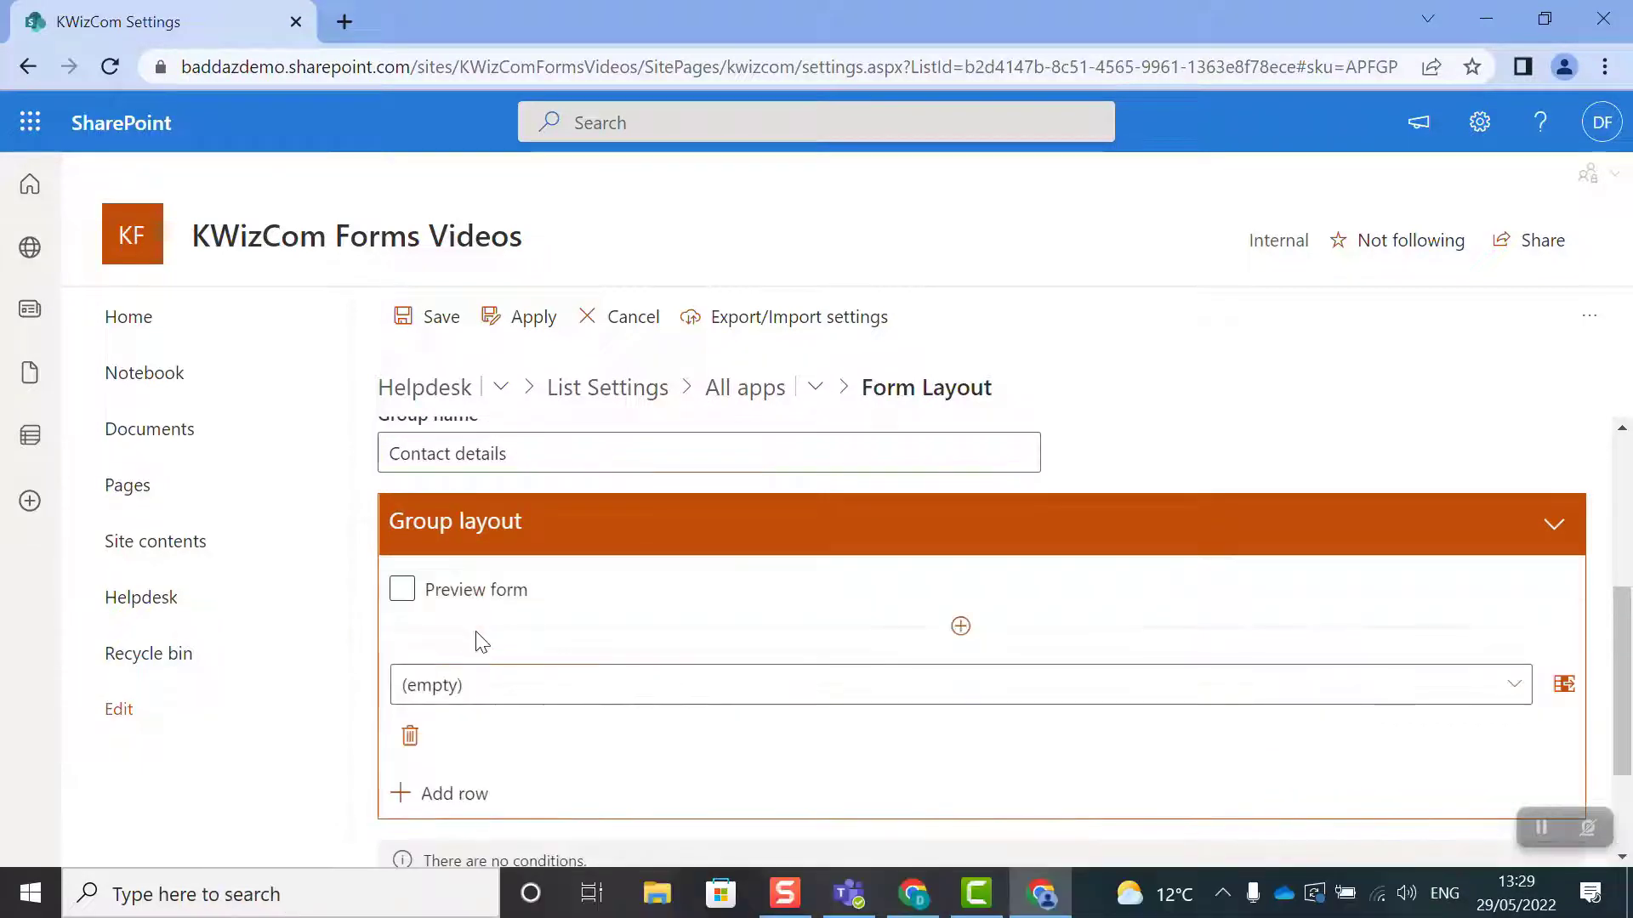
click(567, 699)
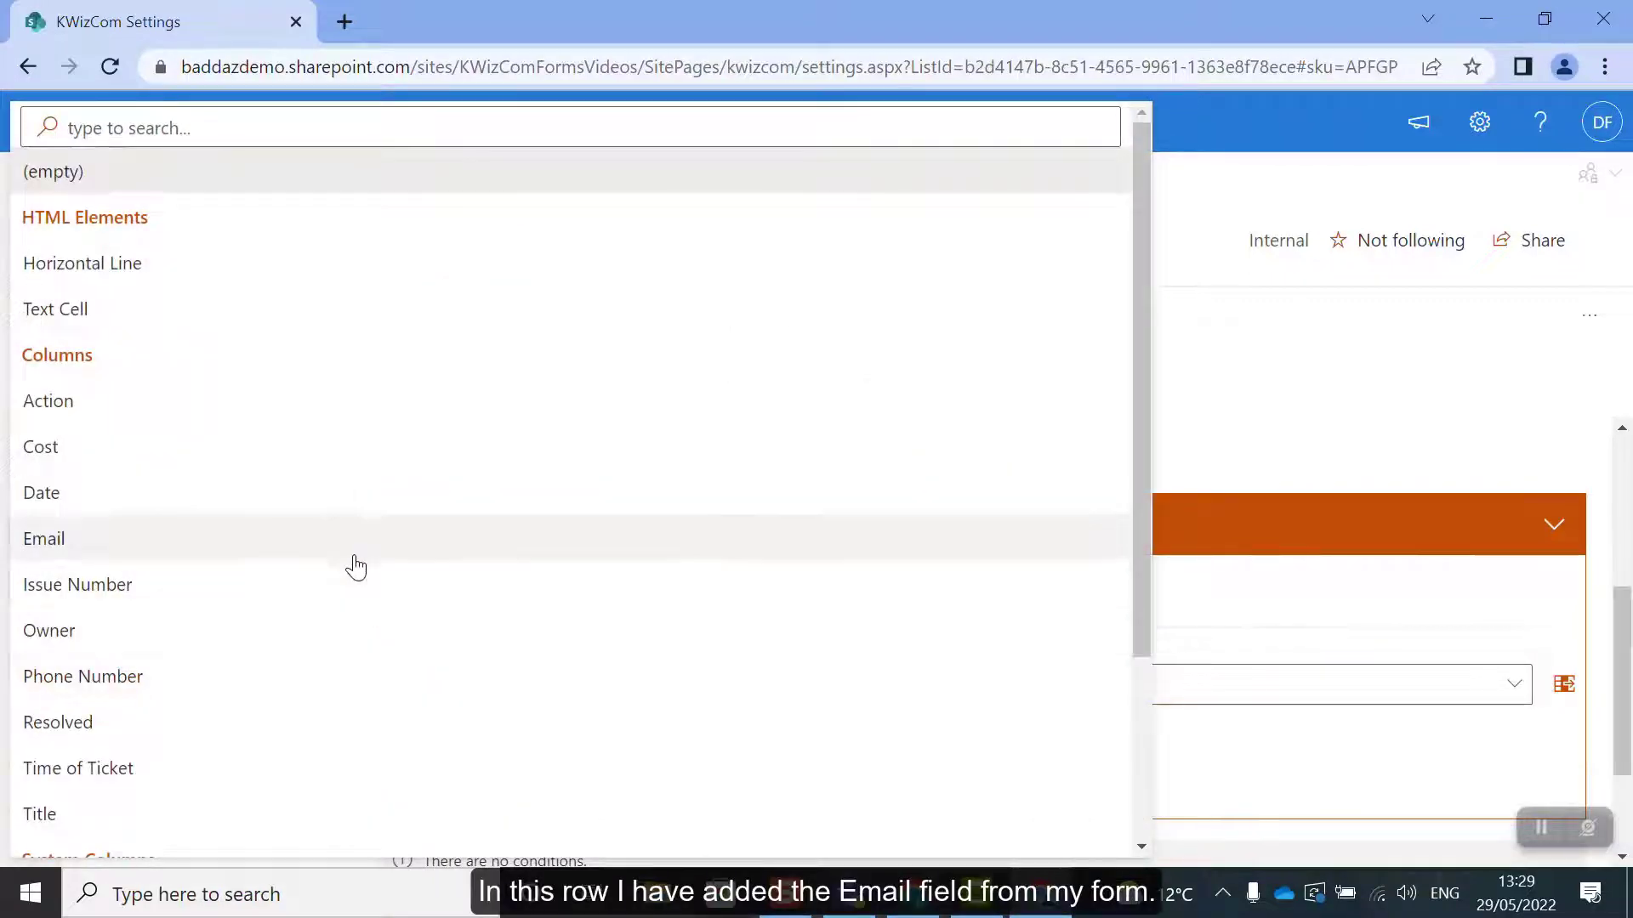
click(355, 559)
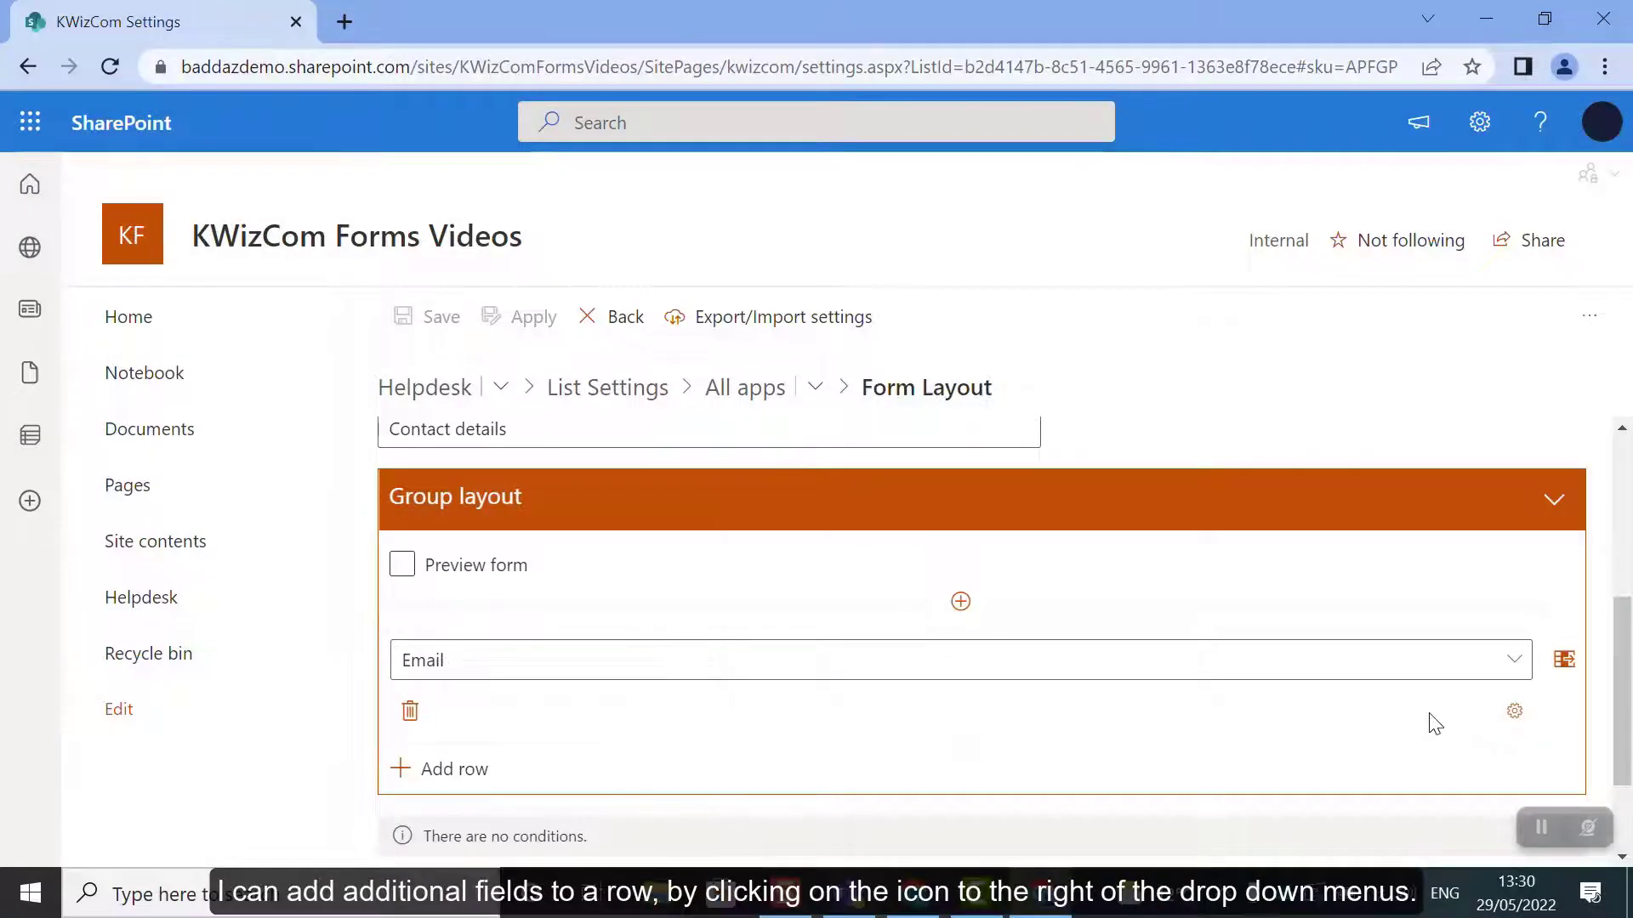
Add a second cell to the Email row and assign the Owner column to it
click(1566, 663)
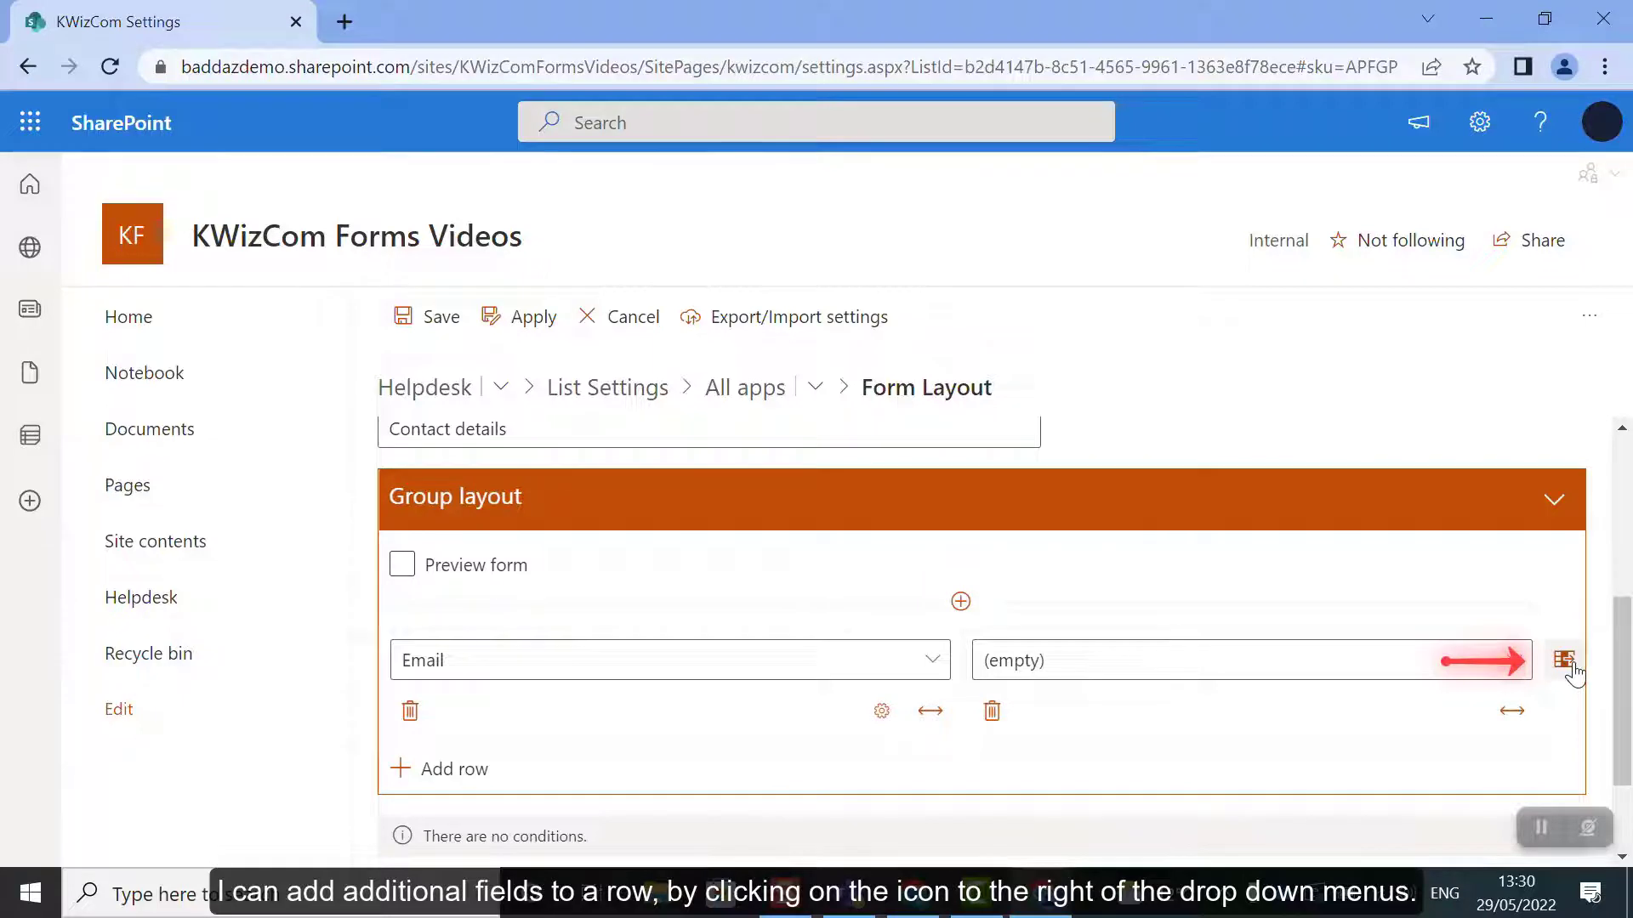
click(1515, 663)
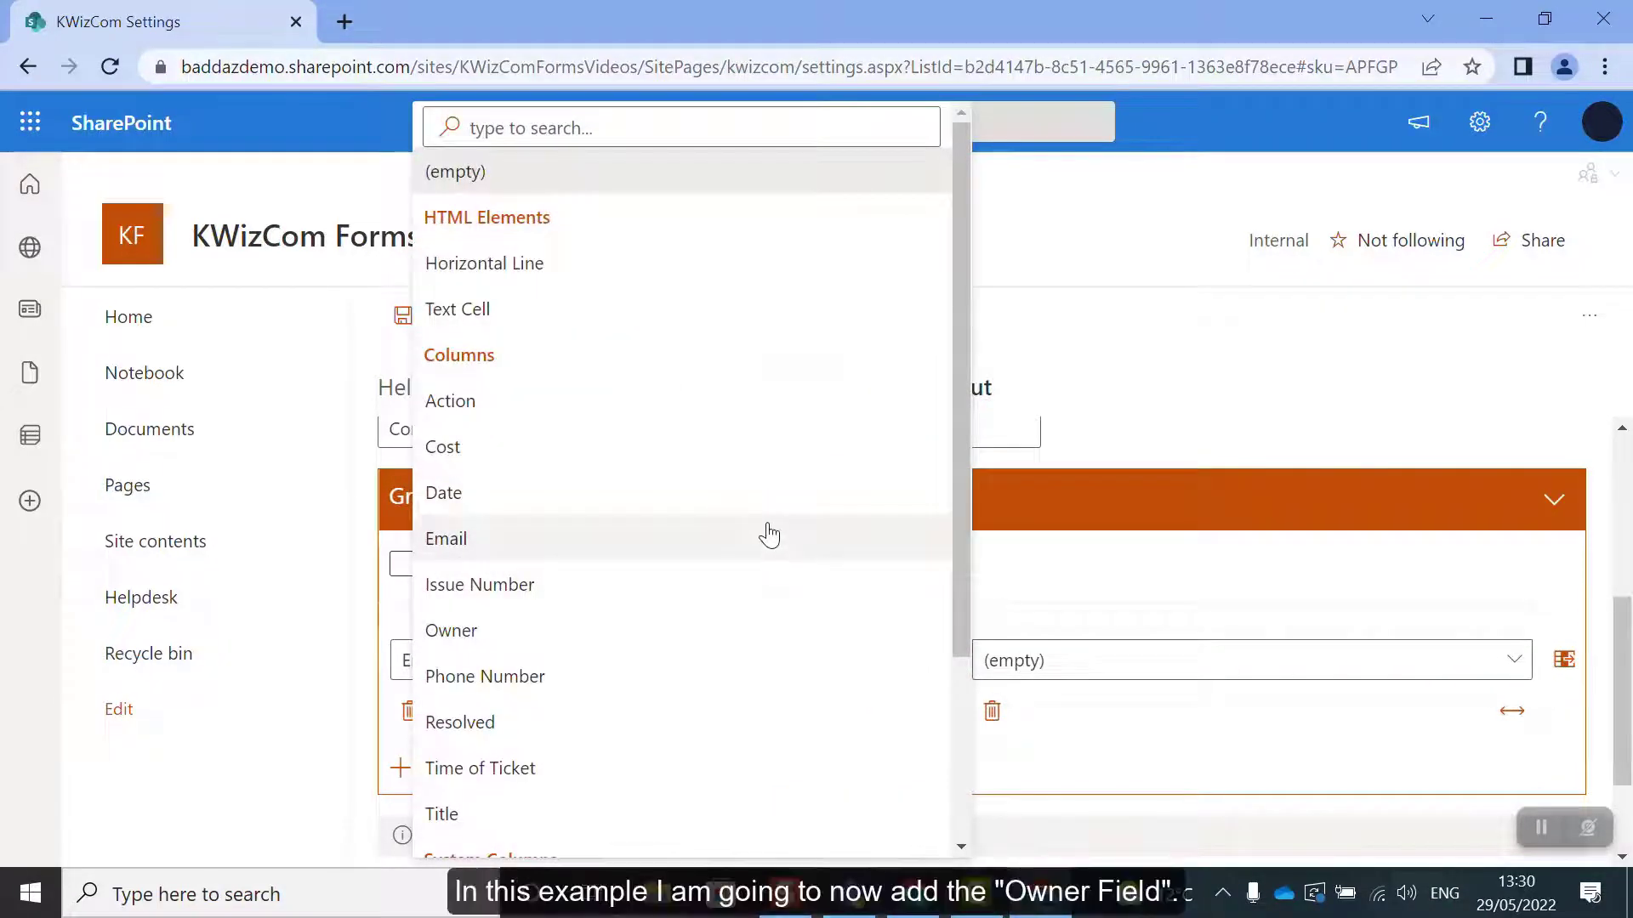
scroll(782, 544, down, 2)
click(527, 510)
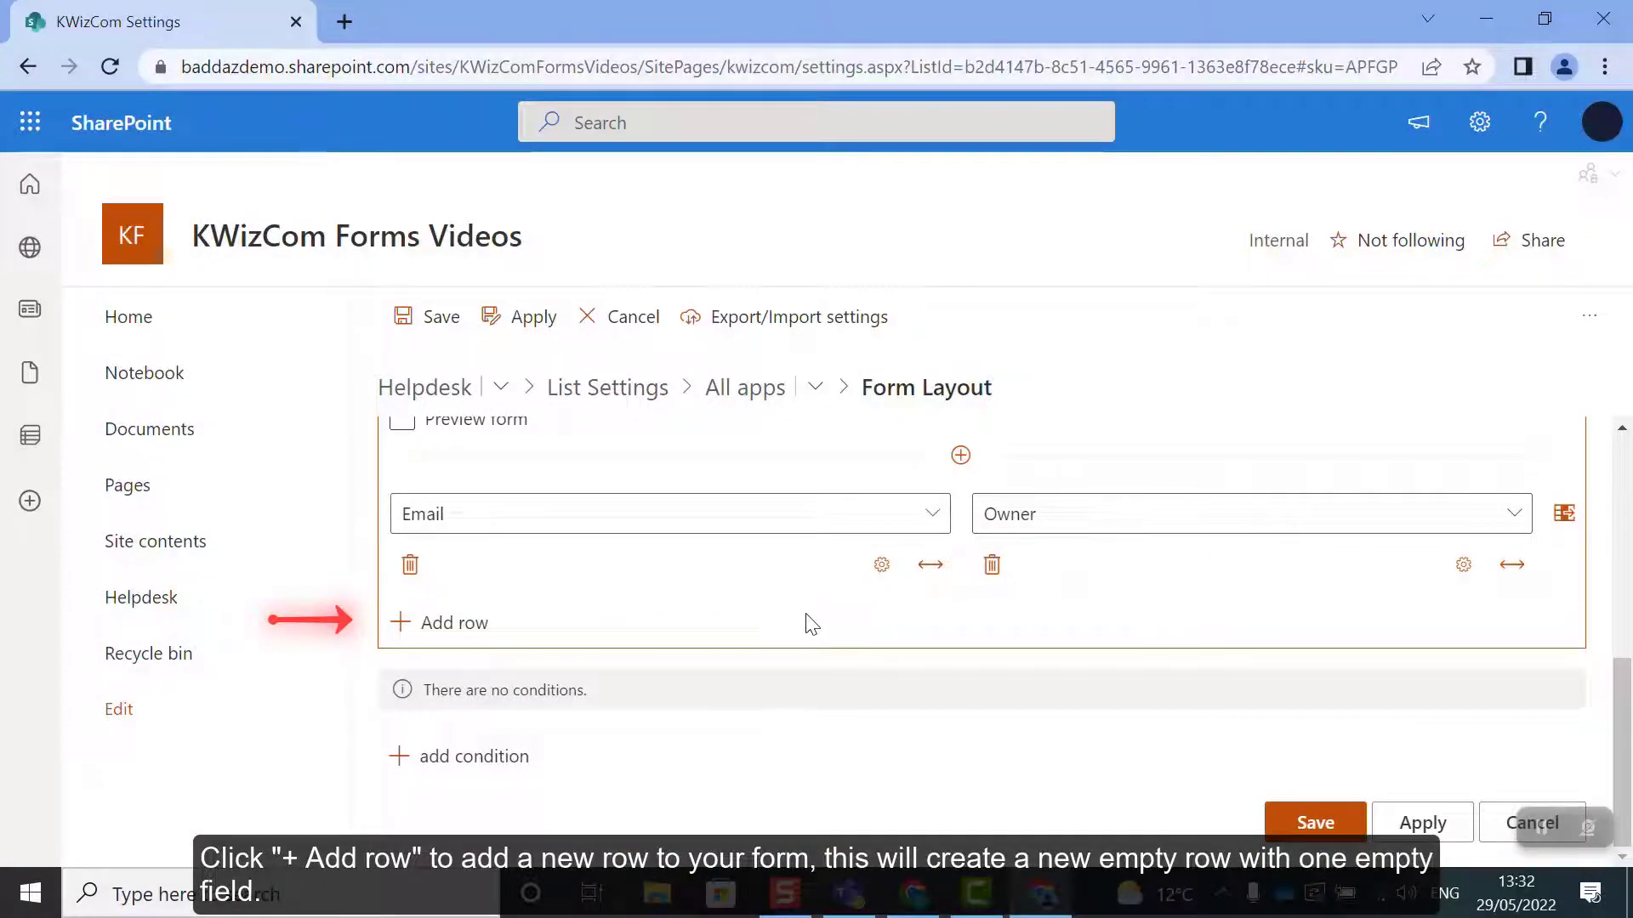
Add a row below the Email and Owner row and set it to the Horizontal Line element
click(431, 623)
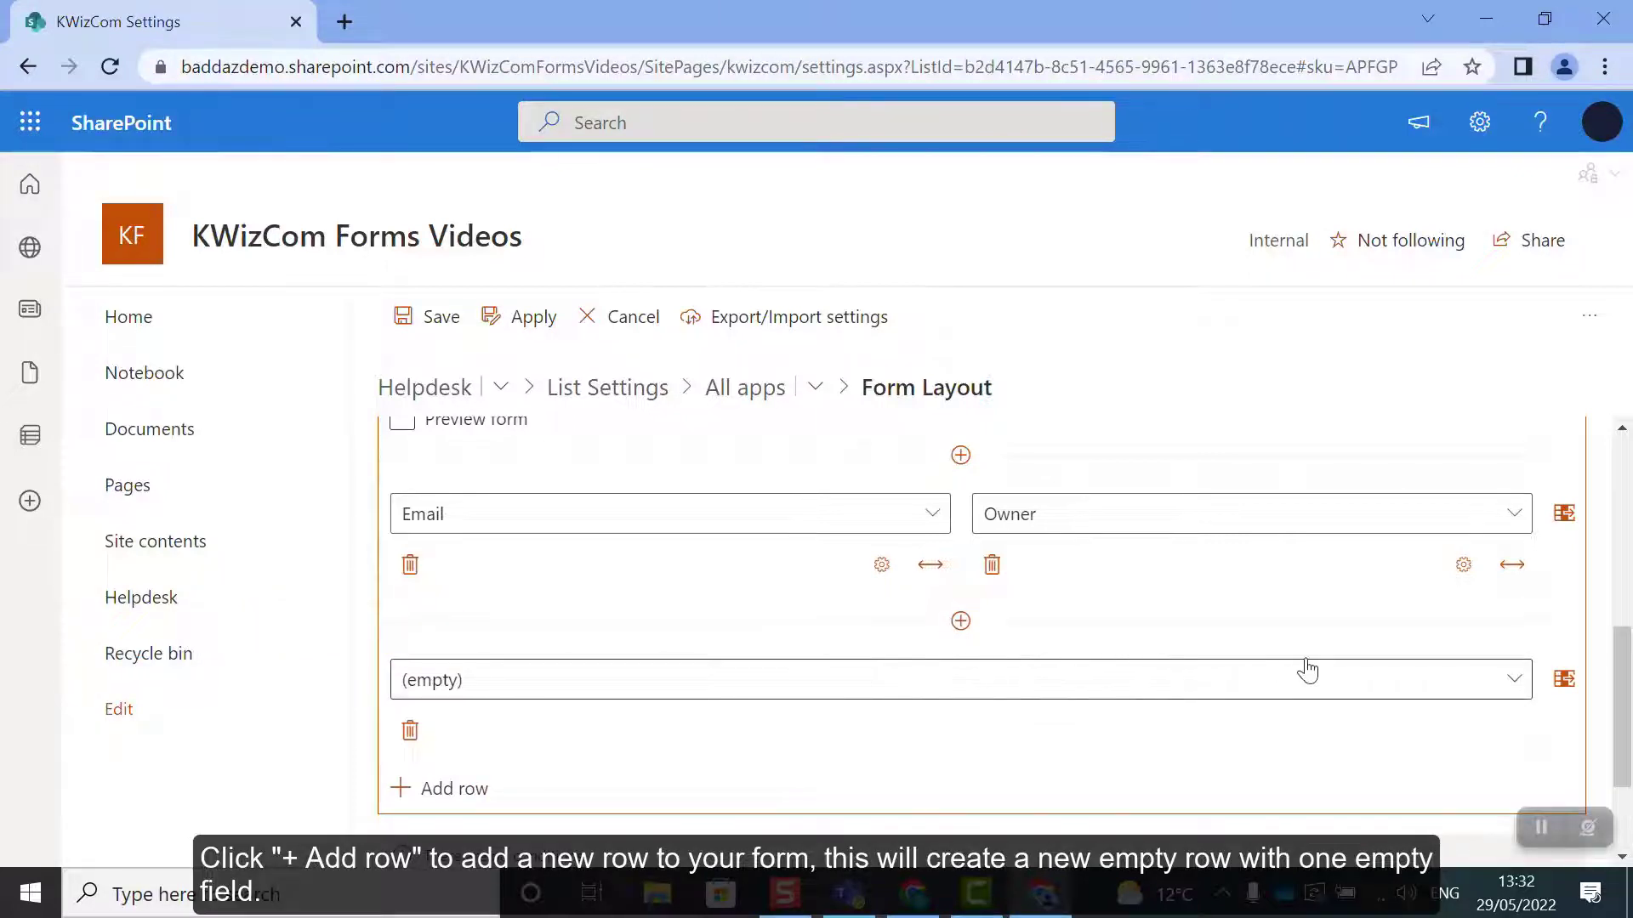
click(1505, 690)
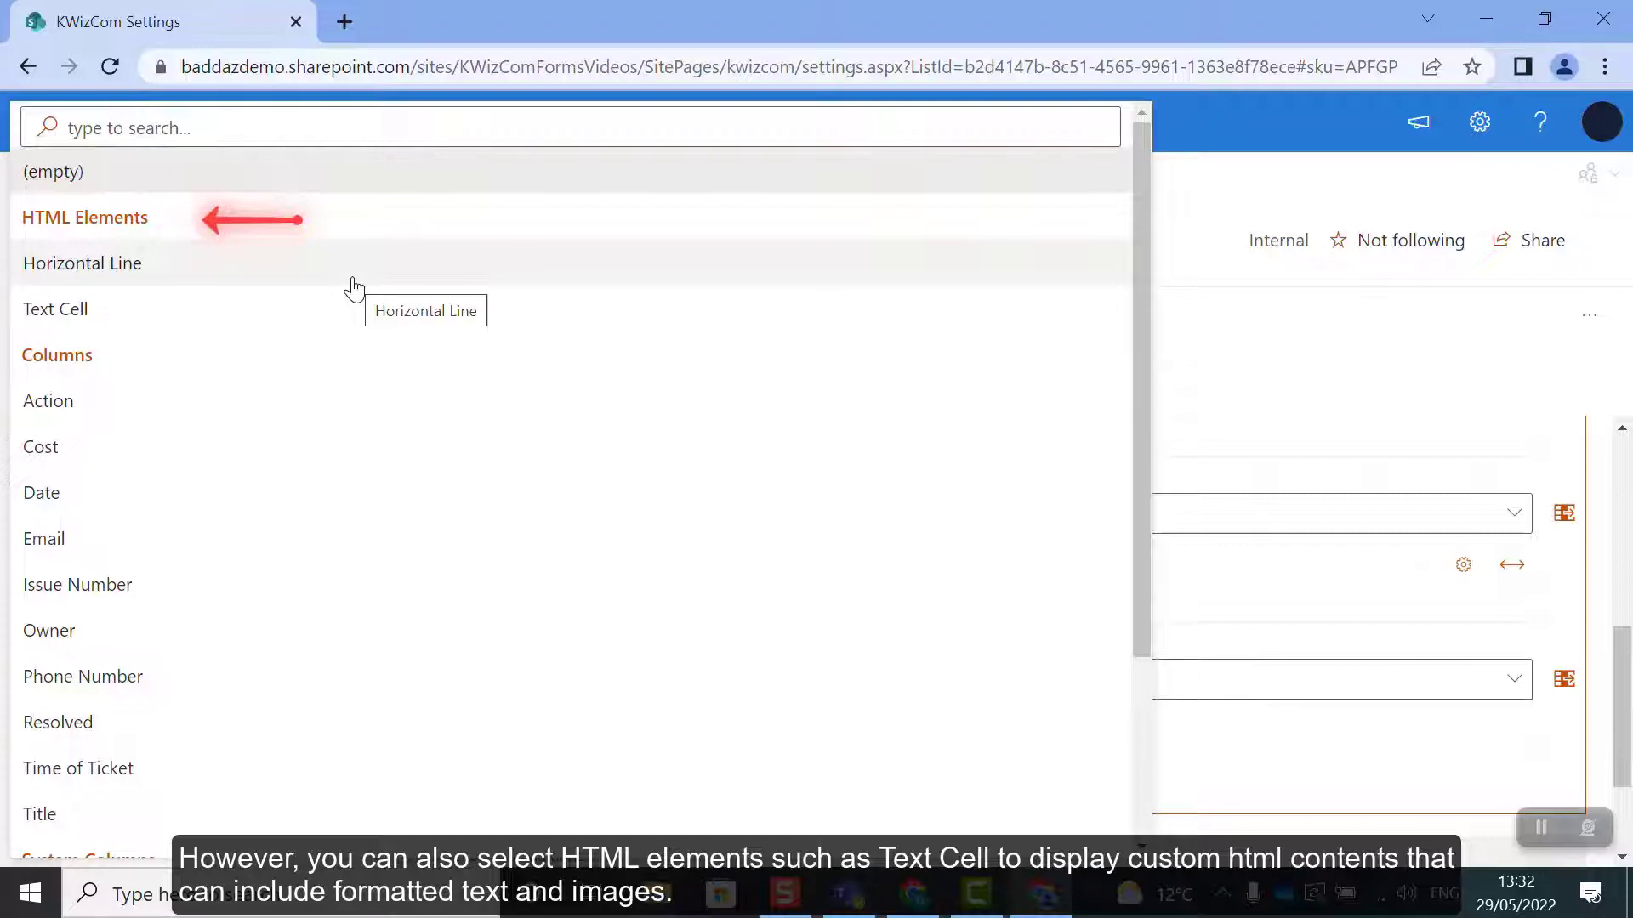
click(355, 287)
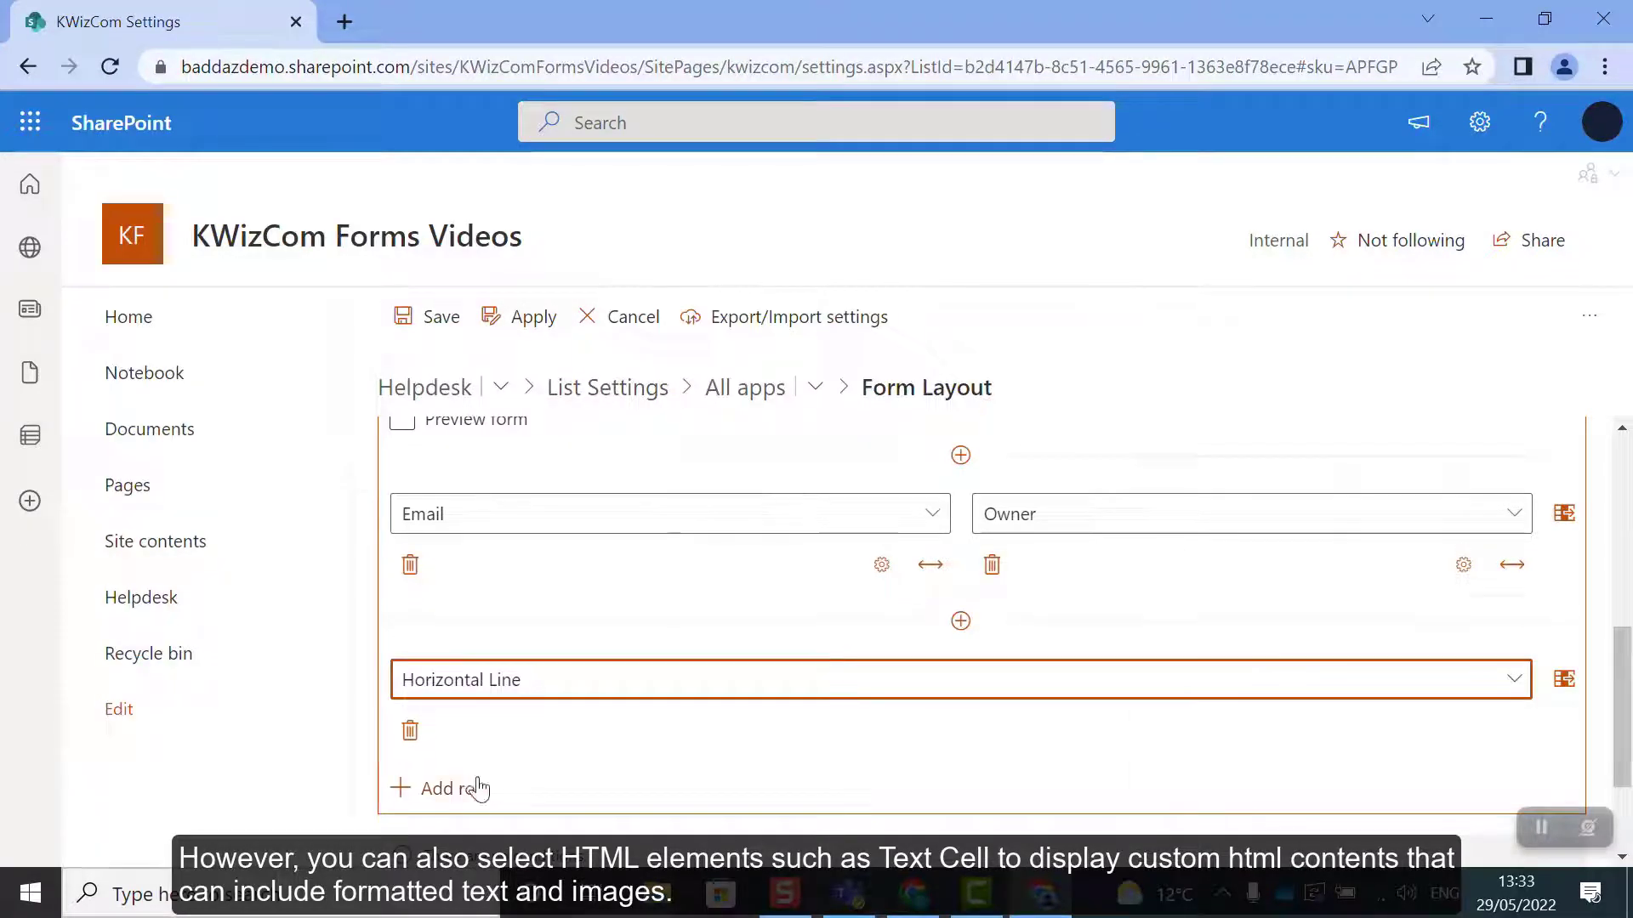
Add another row beneath the Horizontal Line and assign the Phone Number column to it
click(453, 792)
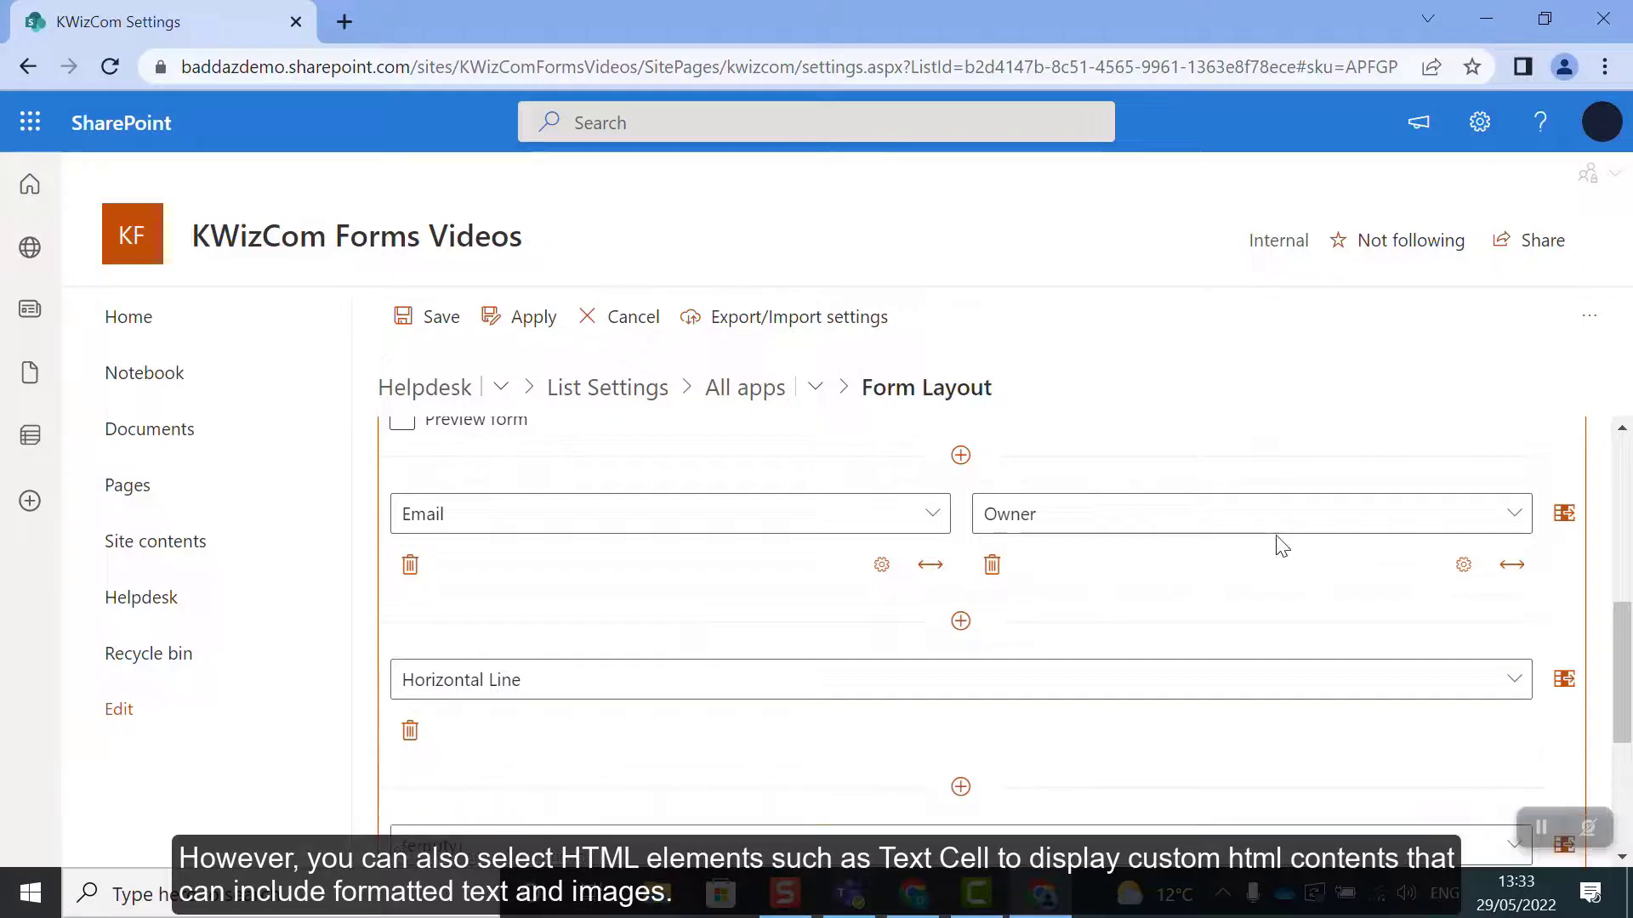
scroll(1275, 547, down, 3)
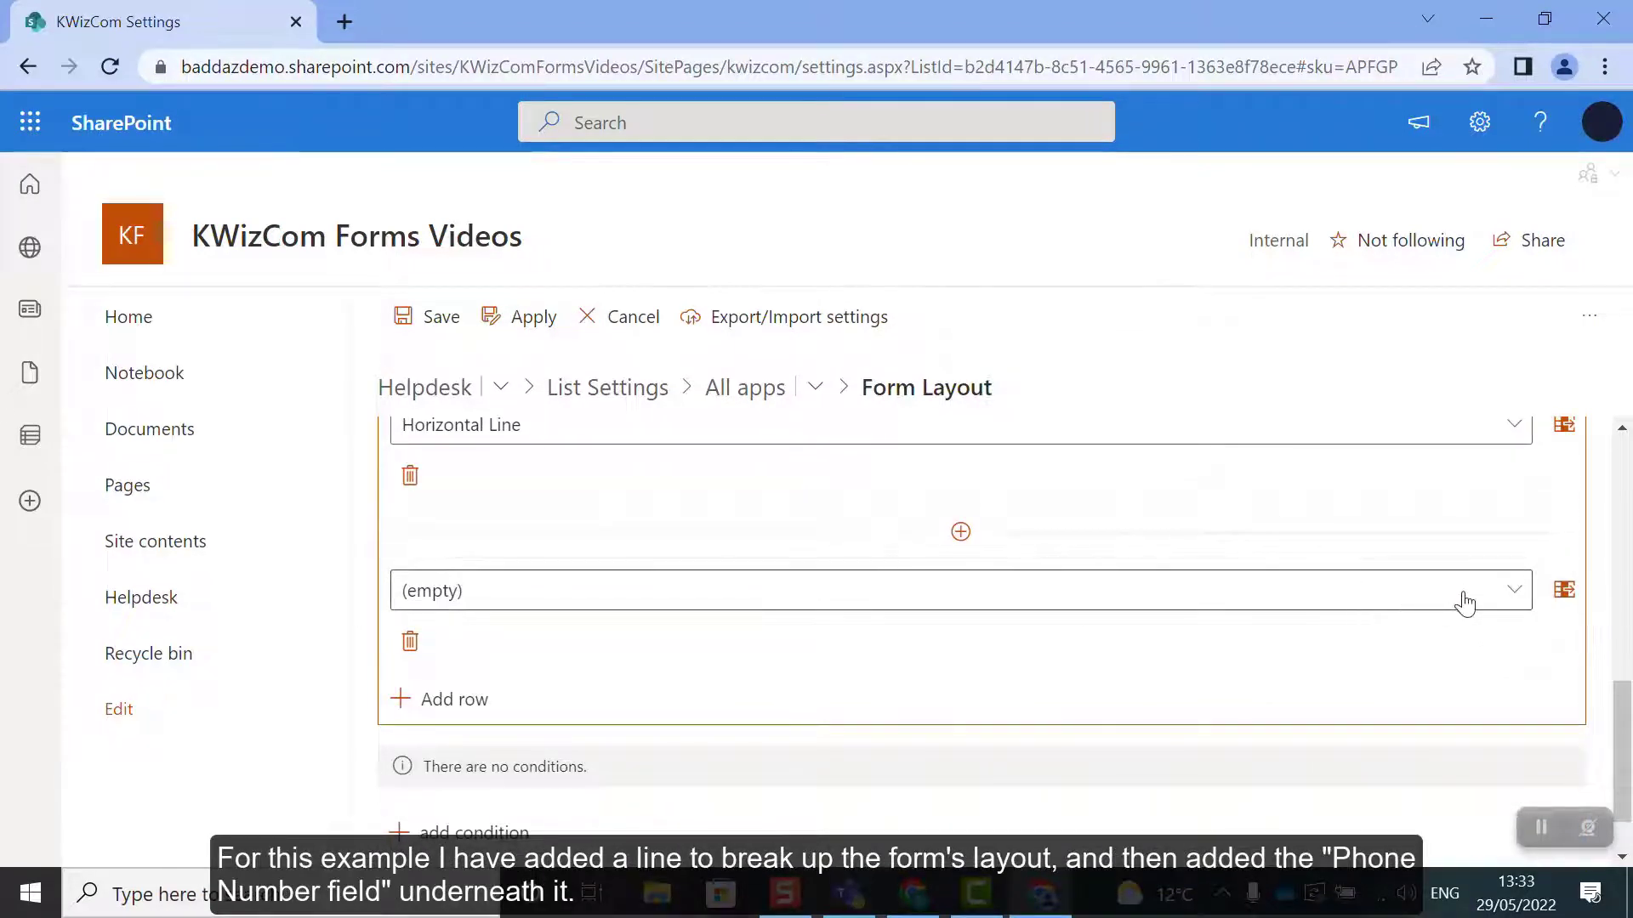
click(1513, 595)
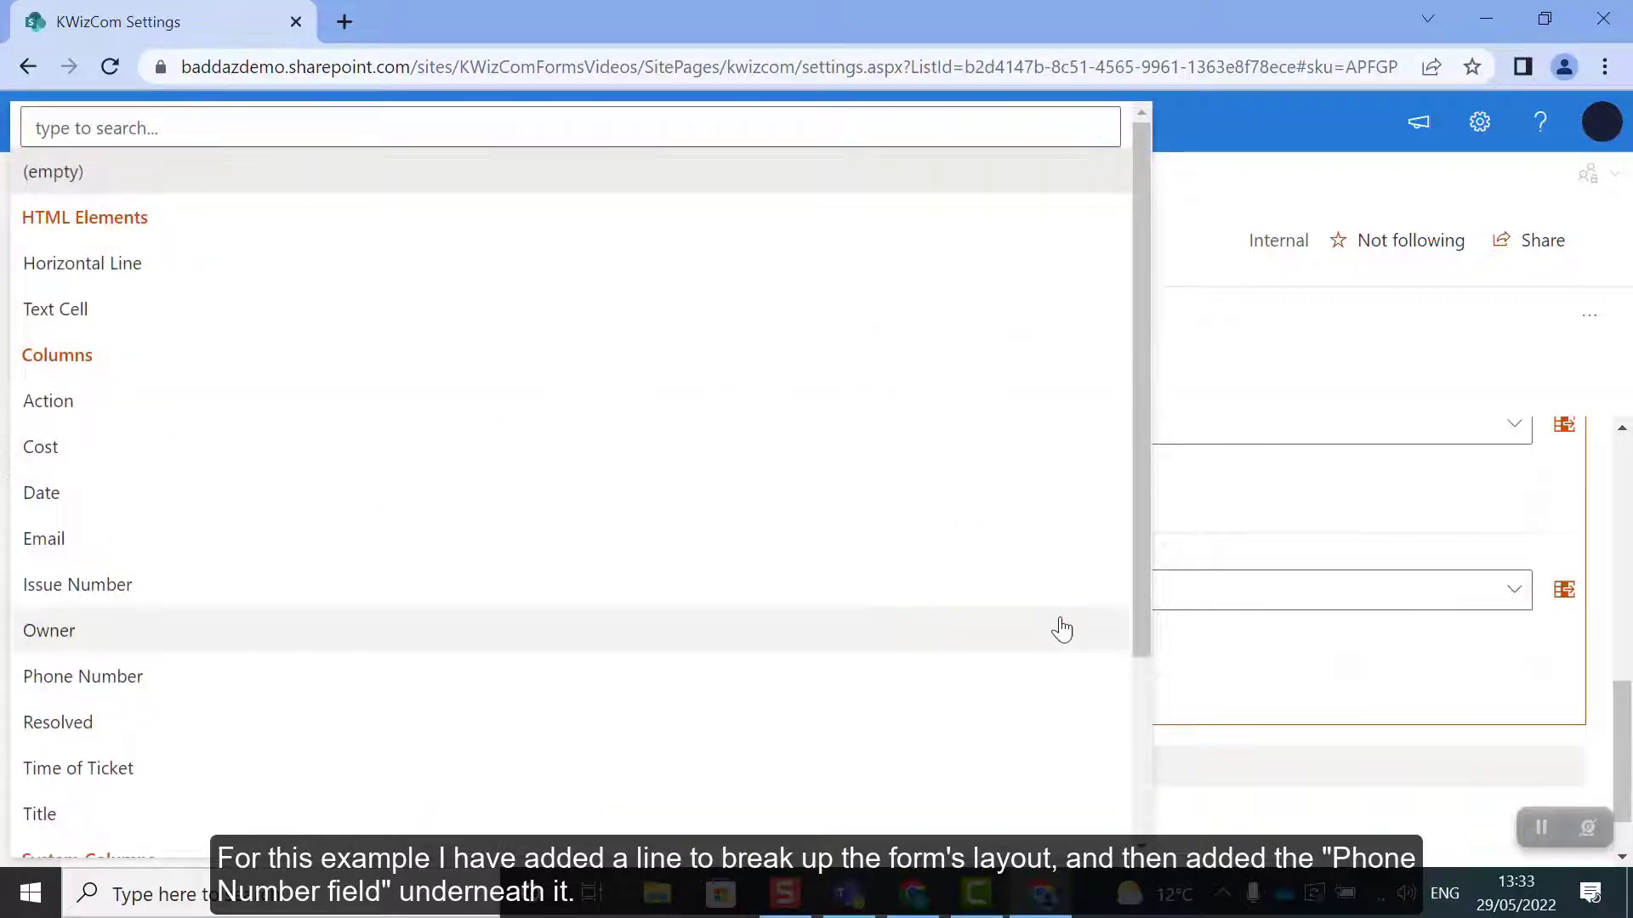
click(564, 685)
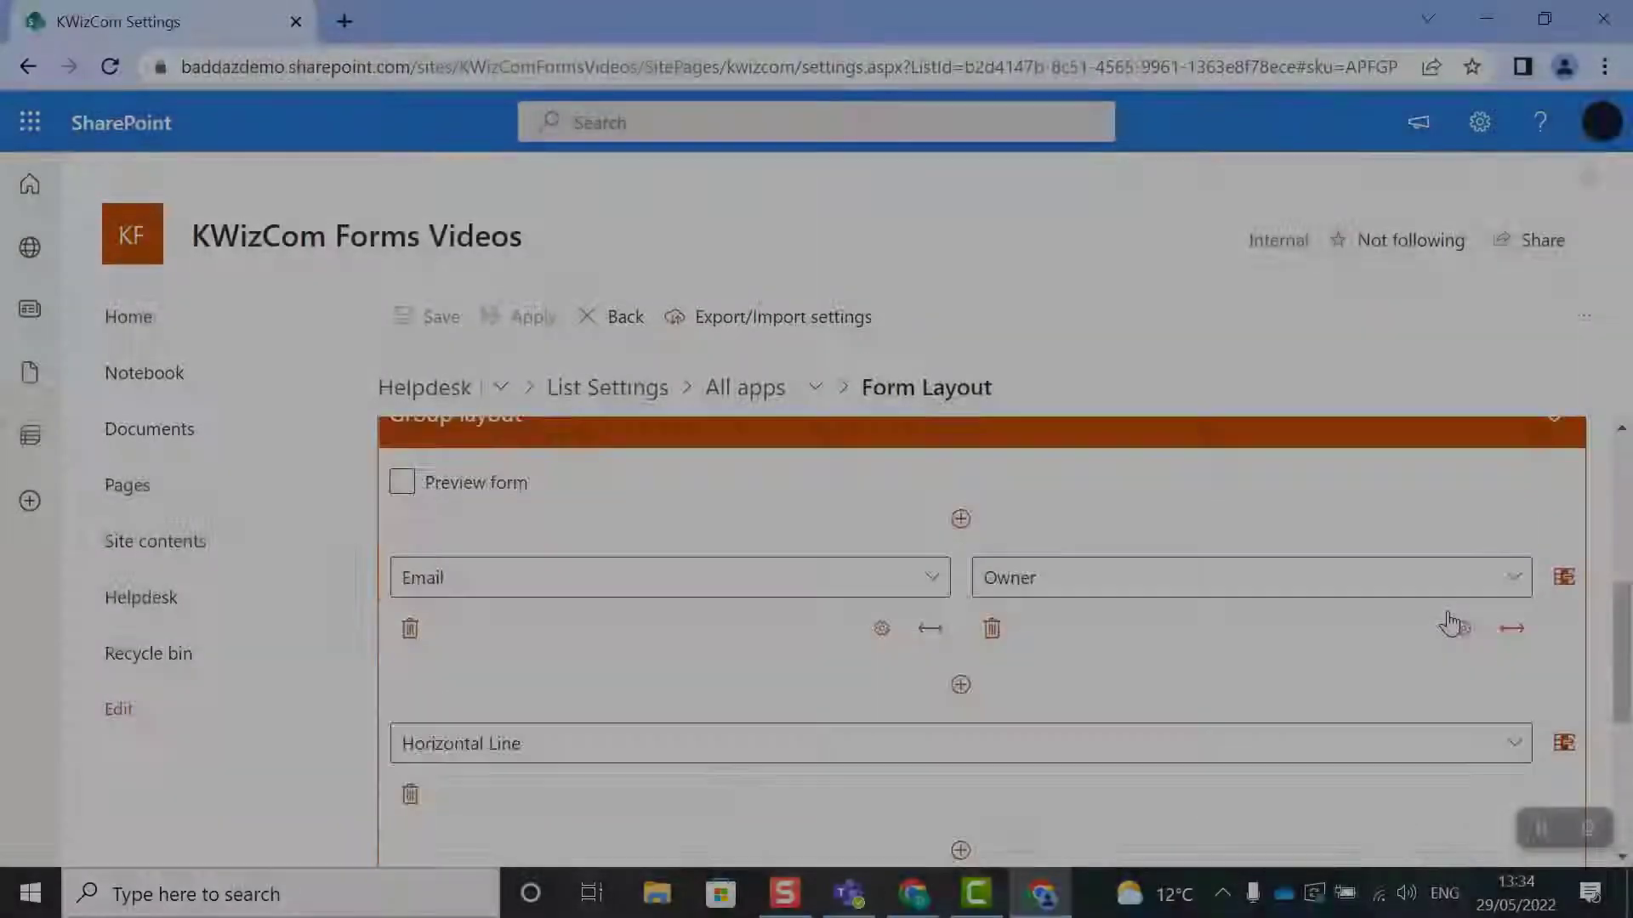
Add a second cell to the Phone Number row and assign the Issue Number column to it
scroll(1451, 623, down, 3)
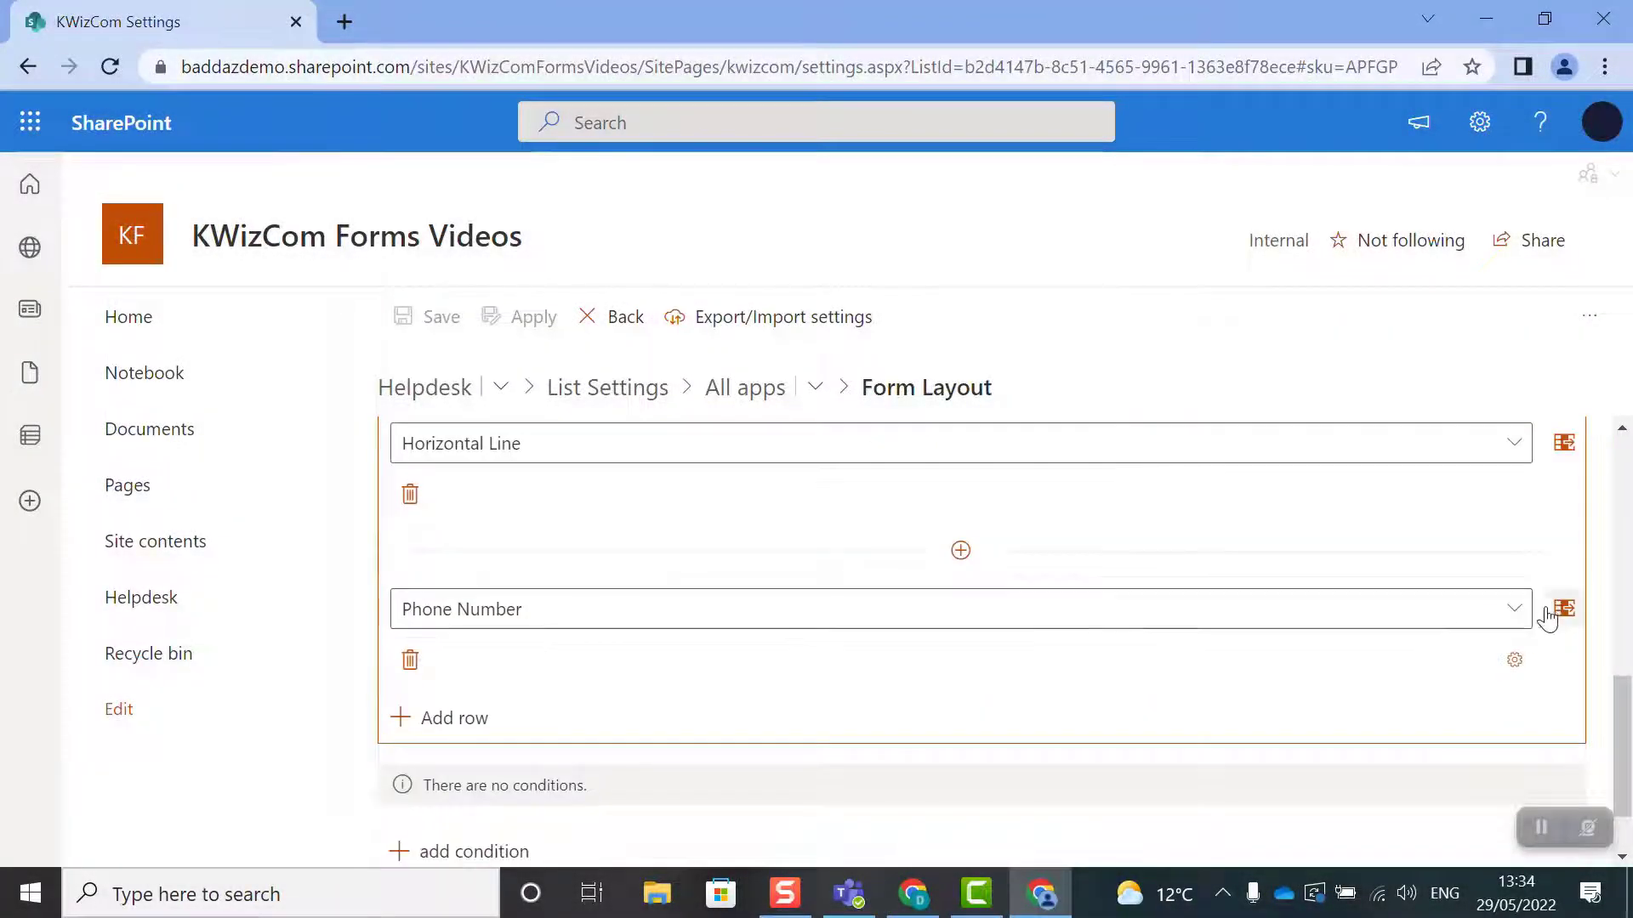
click(1556, 614)
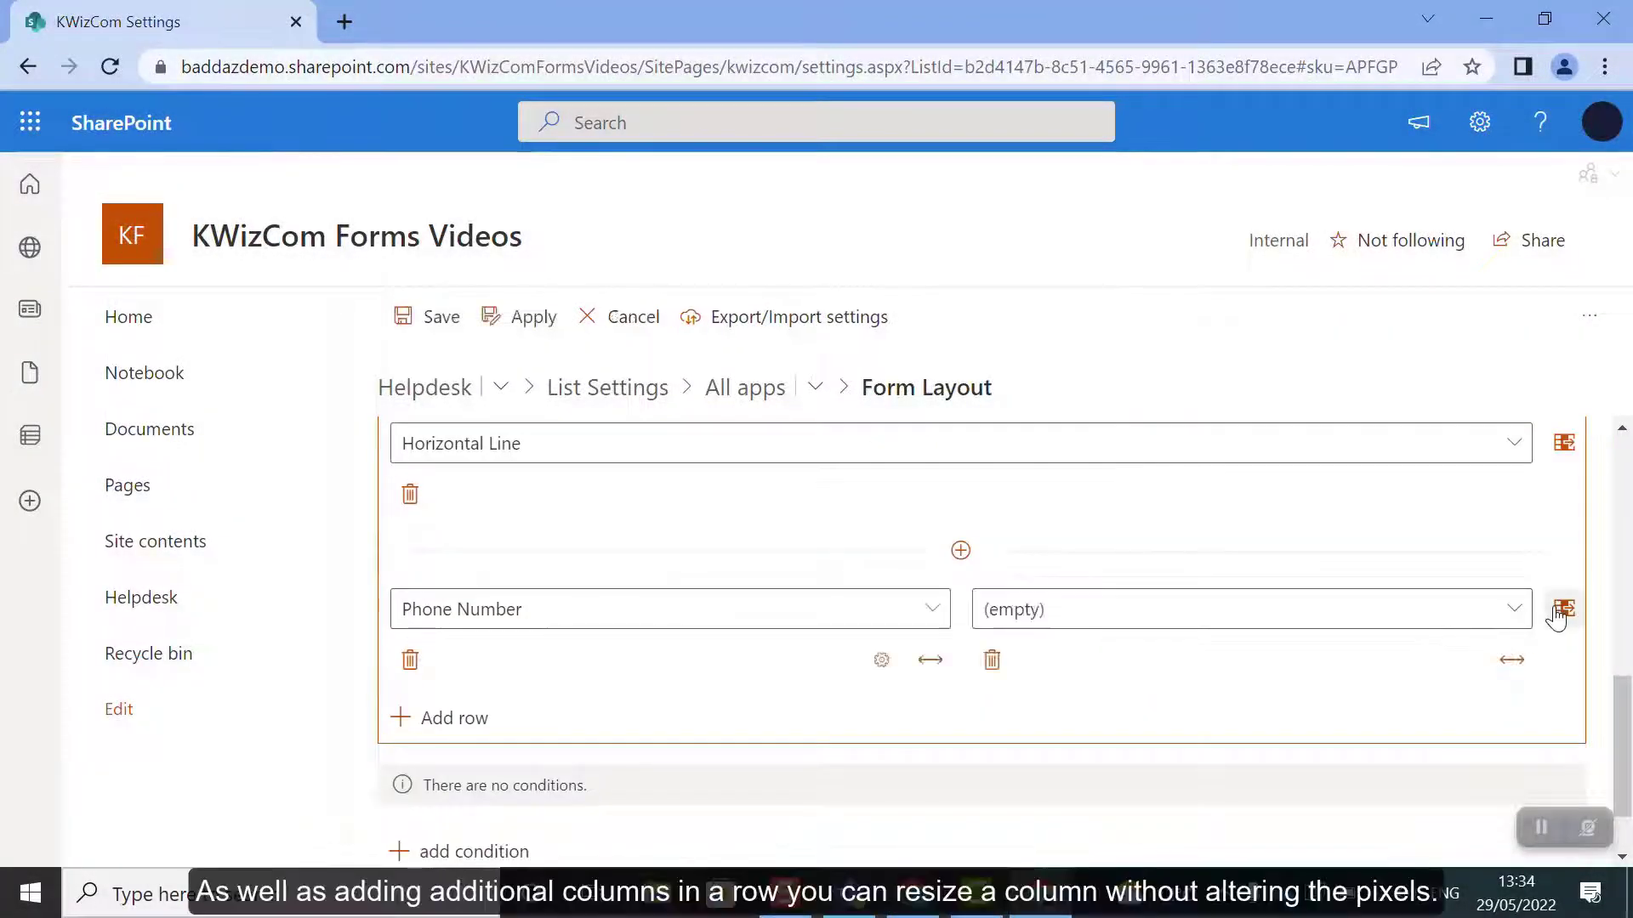
click(1518, 616)
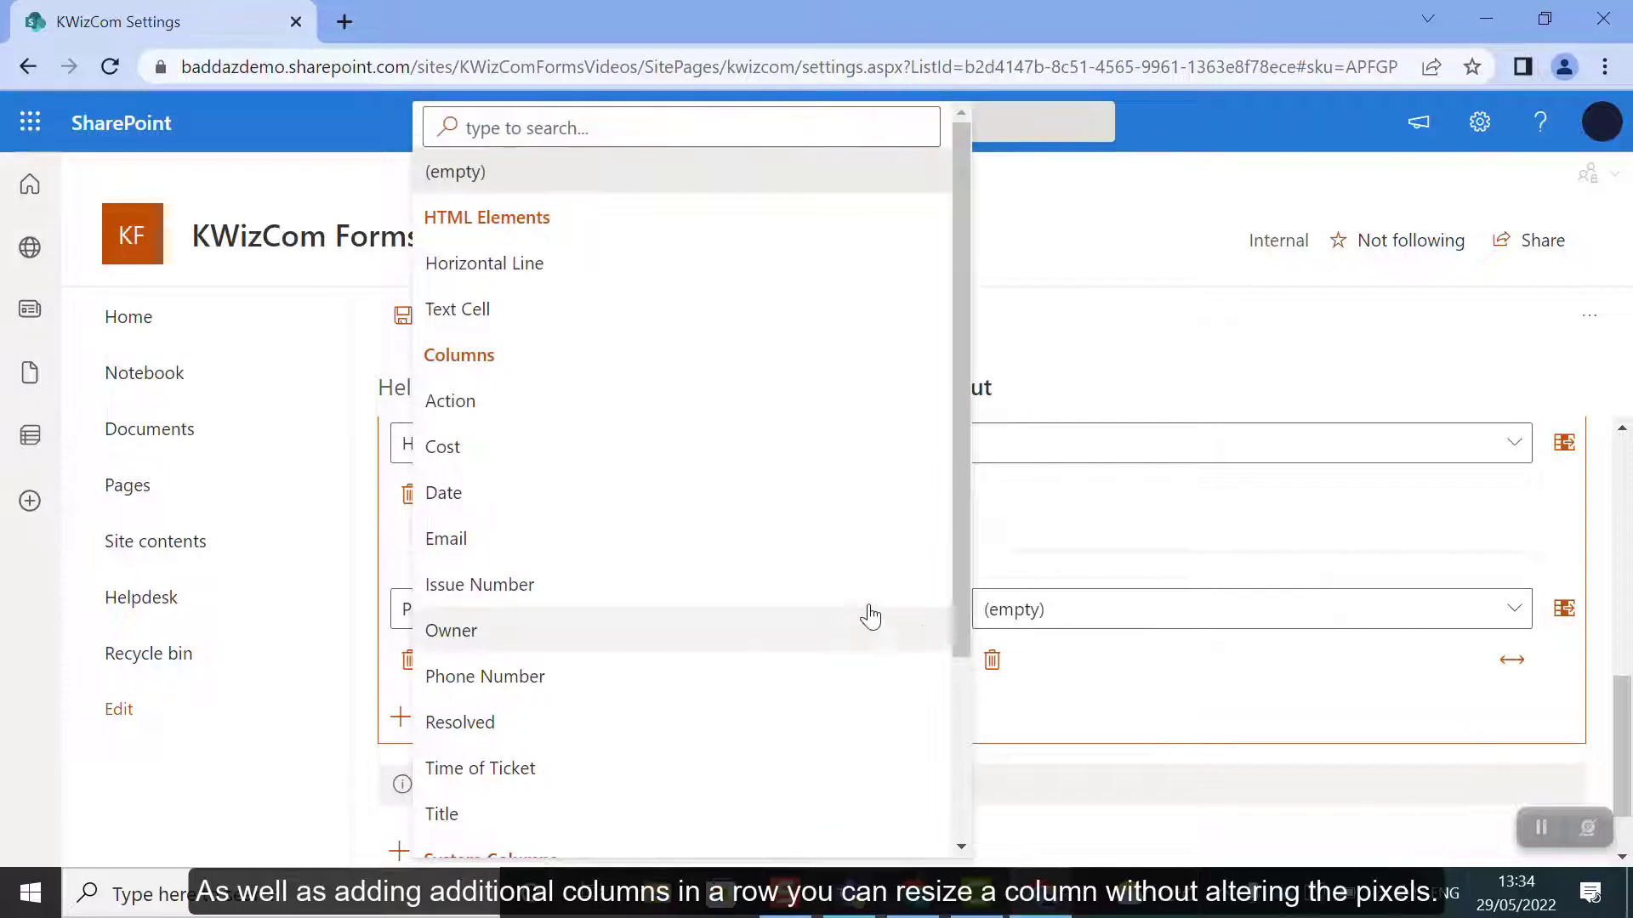
click(850, 587)
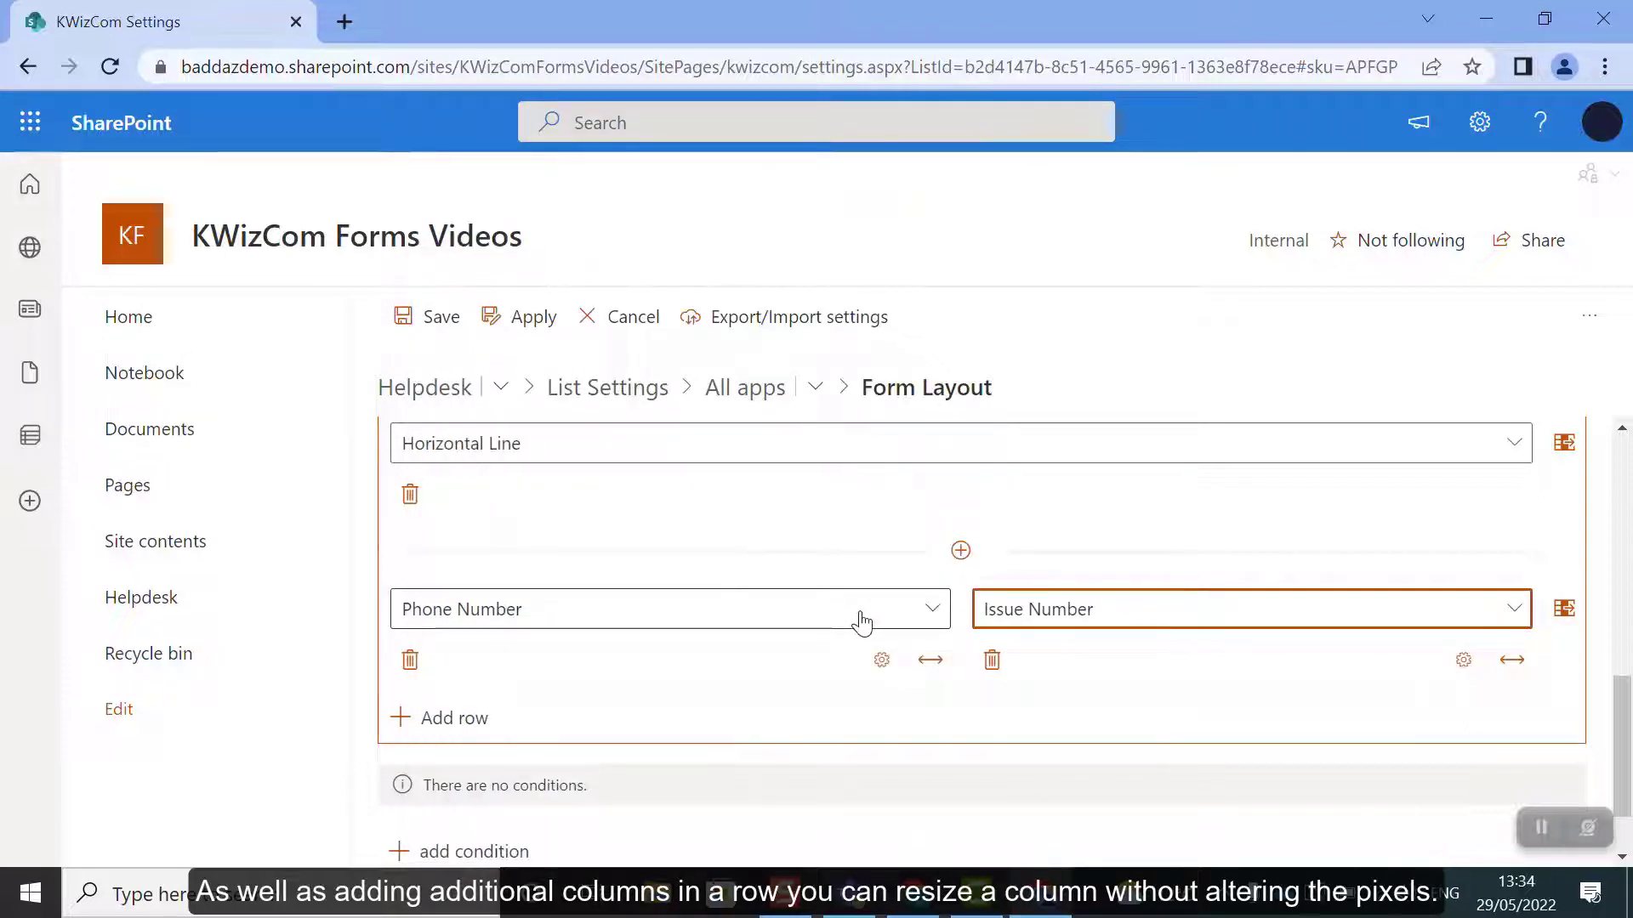
Try widening the Phone Number field to x3 beside the Issue Number field
click(930, 662)
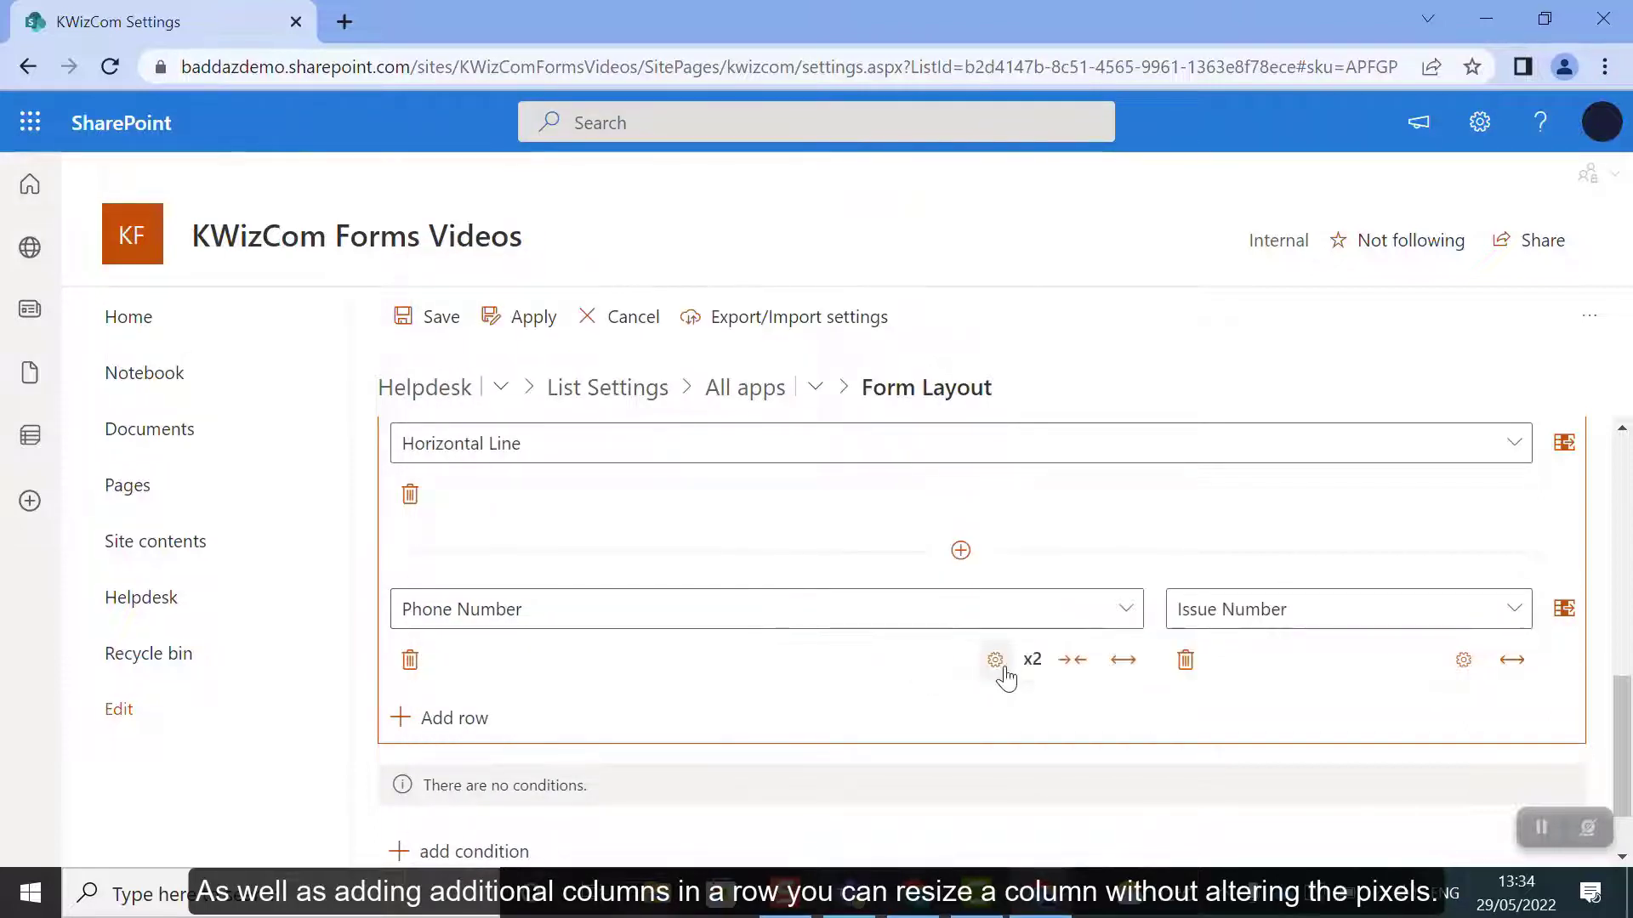
click(1123, 661)
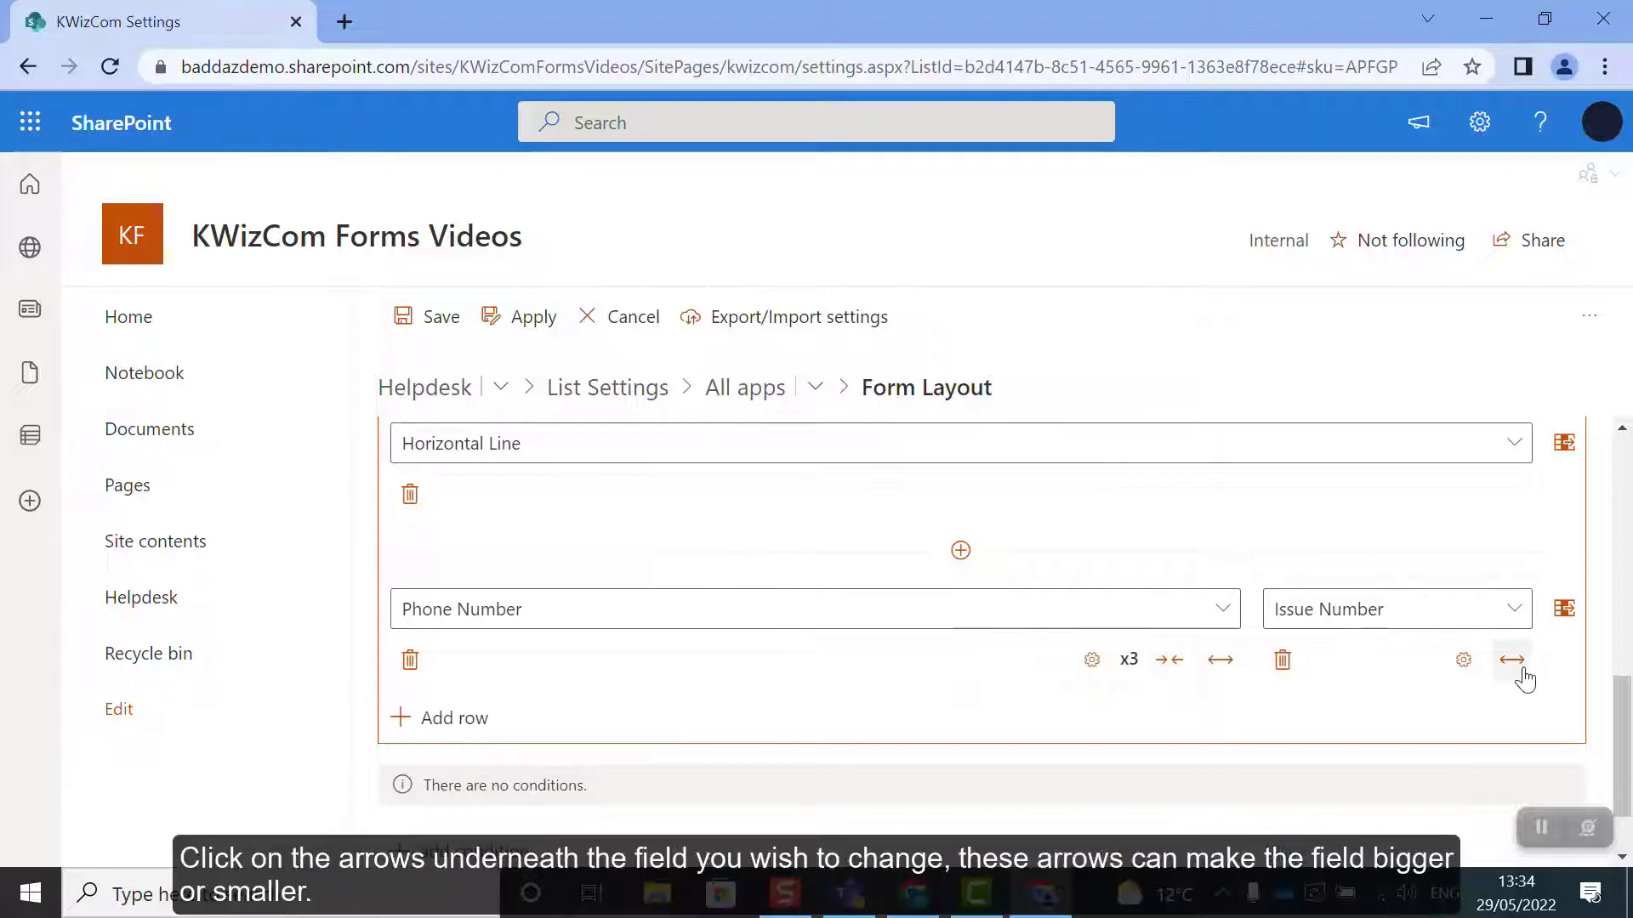
click(1170, 660)
click(1072, 661)
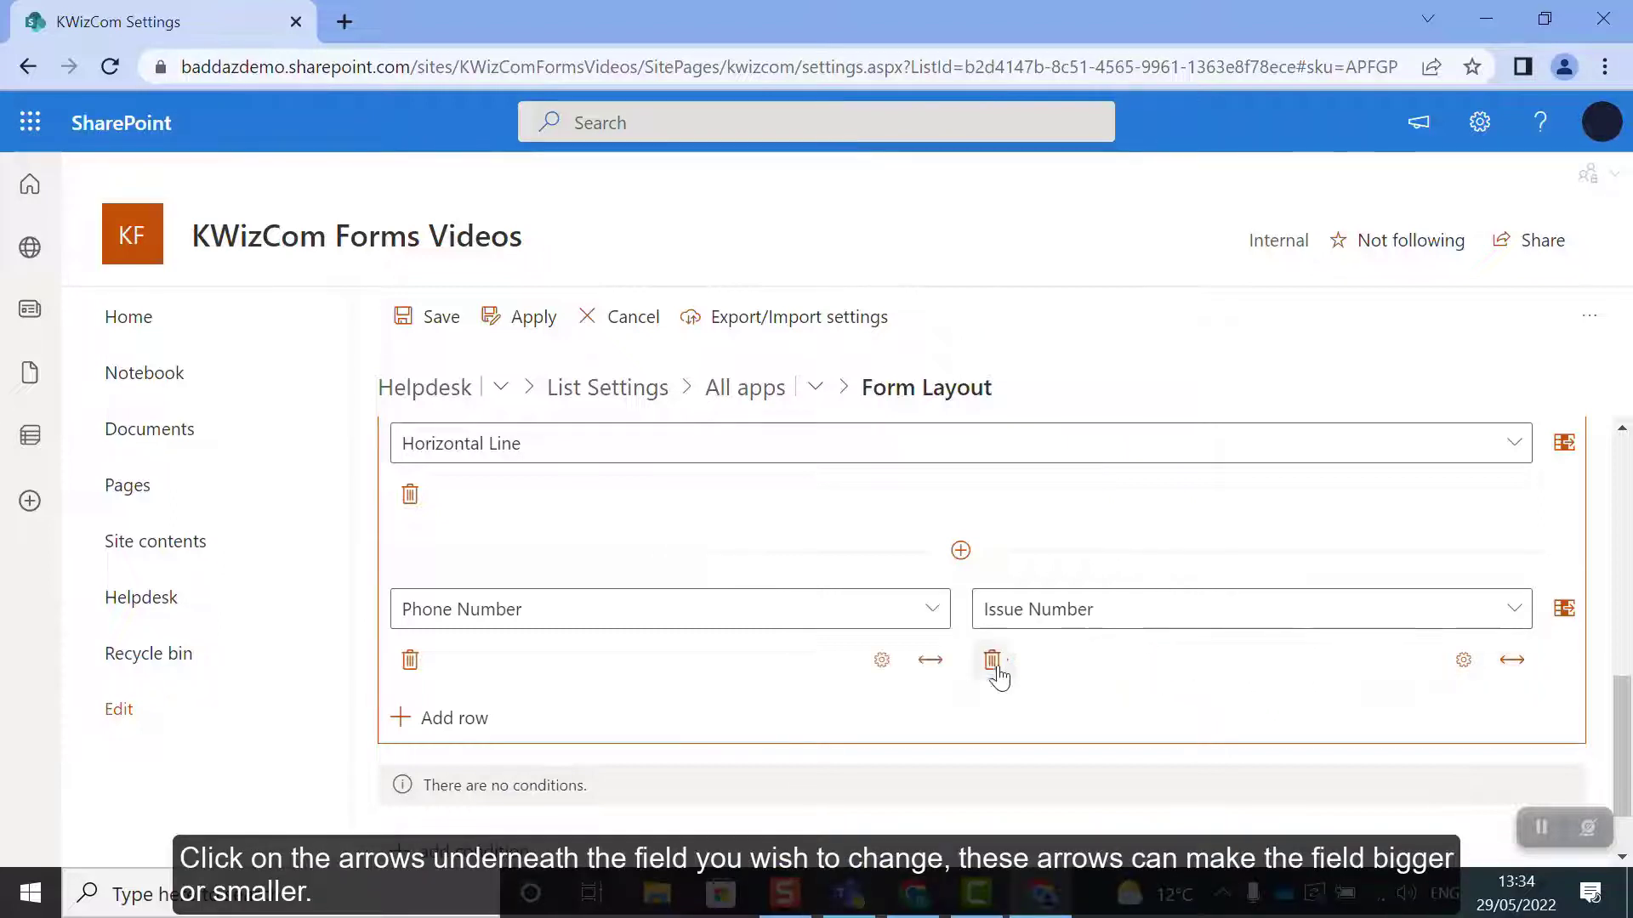
Widen the Issue Number field by one size step within the Phone Number row
click(1511, 662)
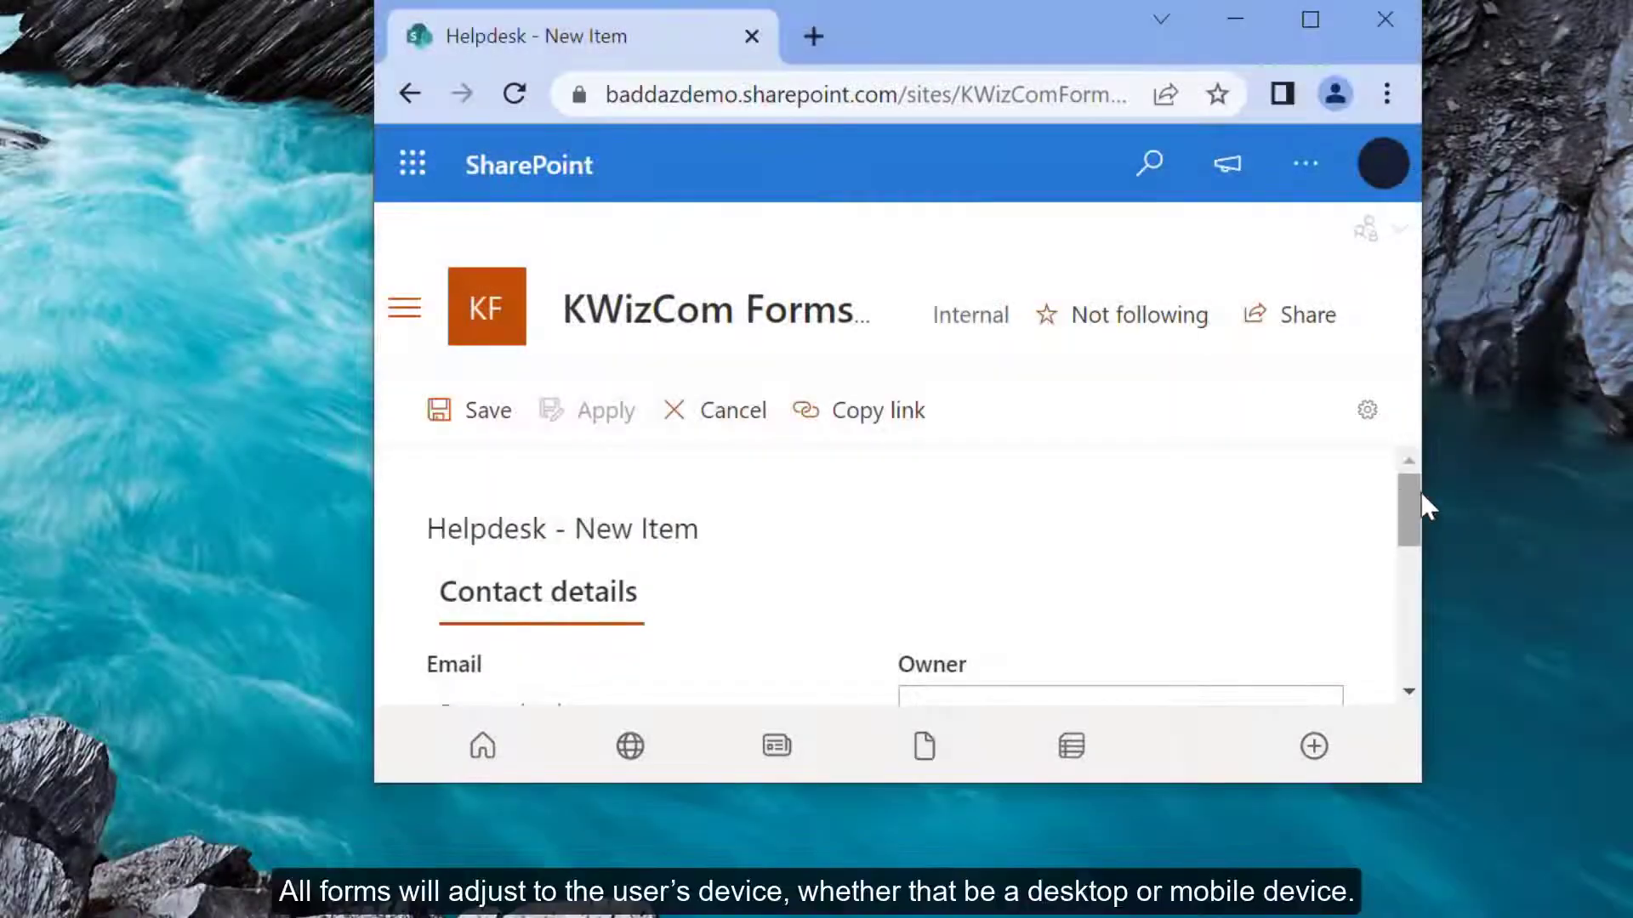
Check how the Helpdesk new item form adapts to a small browser window by looking through its fields
scroll(1423, 491, down, 1)
drag(1412, 486, 1189, 358)
drag(1179, 456, 1164, 590)
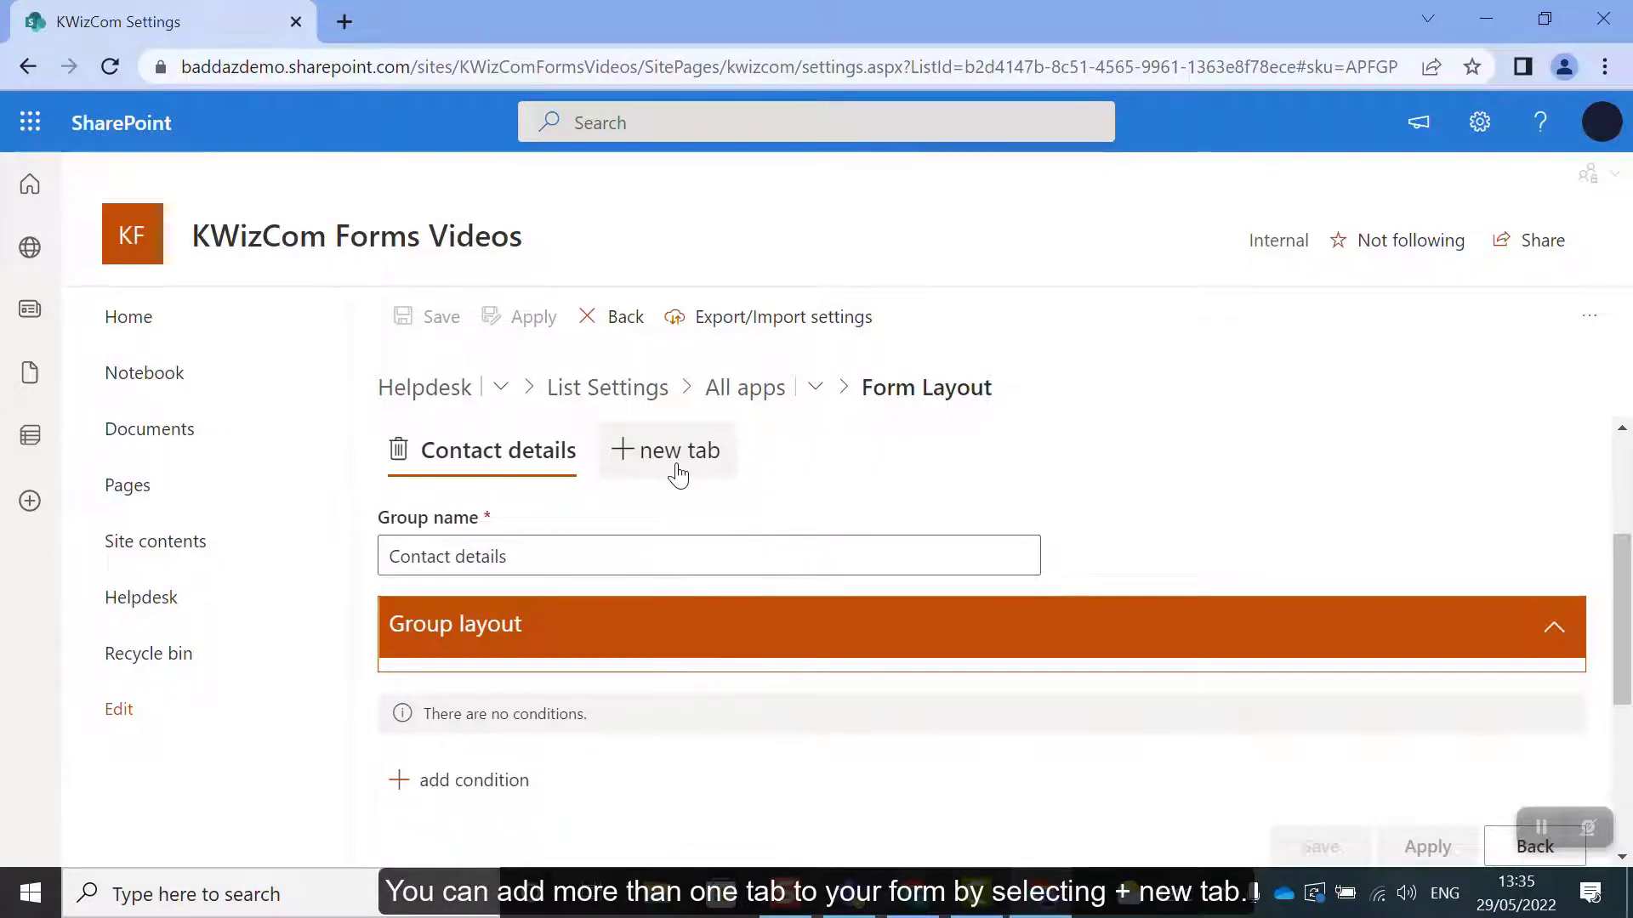
Add a second tab to the form layout and name it Action
click(678, 473)
click(643, 547)
text(A)
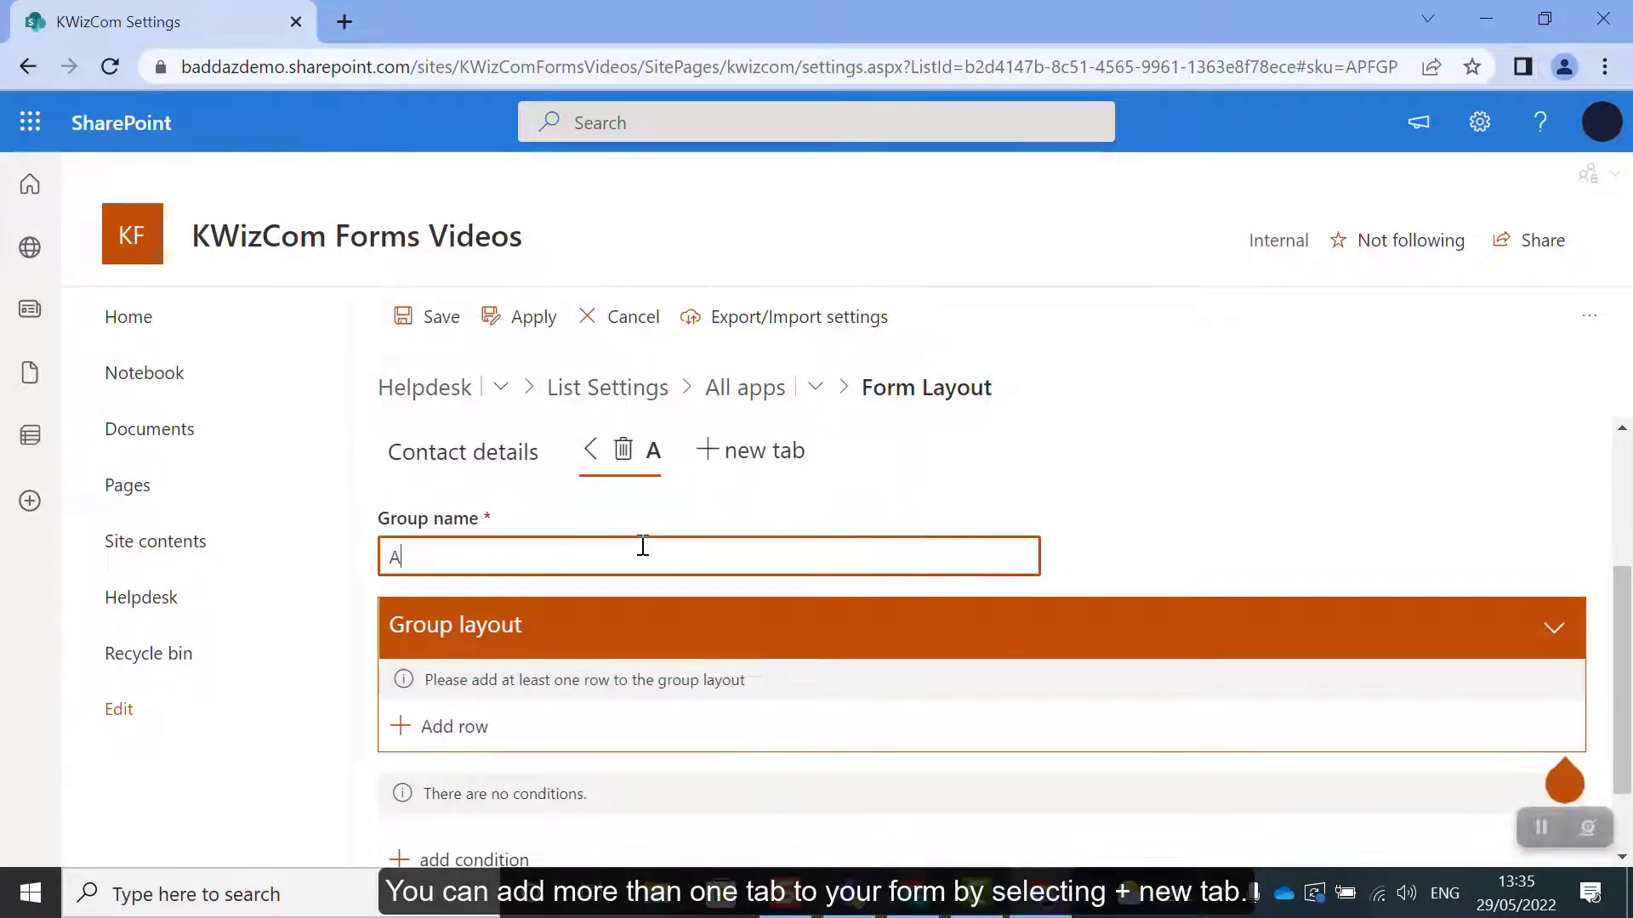
text(ction)
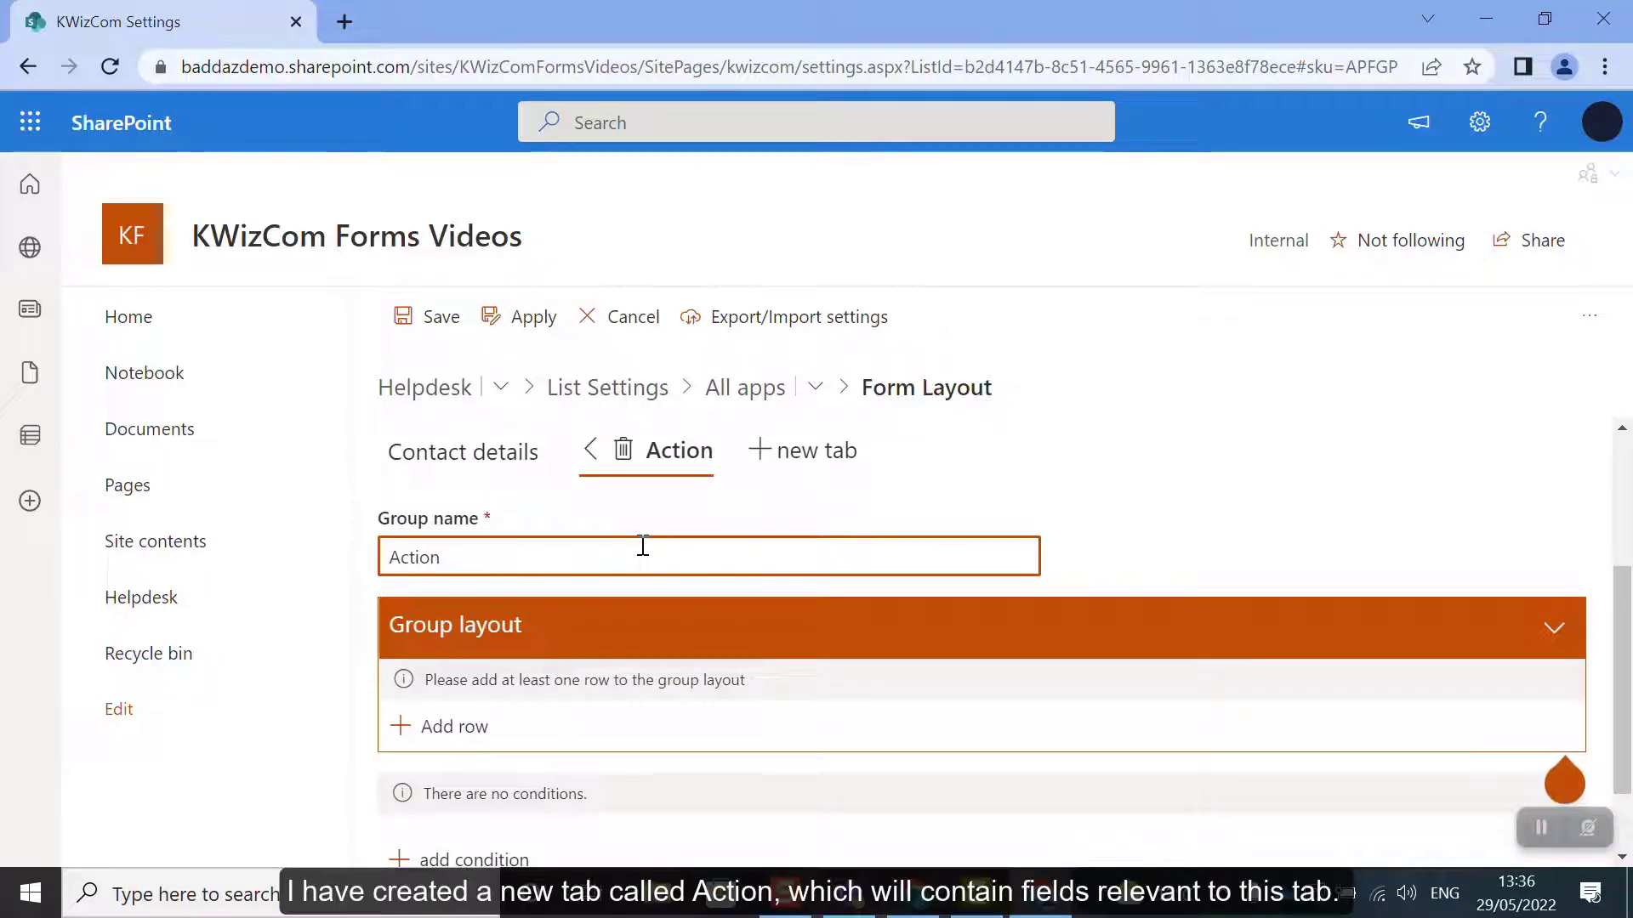
Add a row to the Action tab's group layout and assign the Action column to it
click(485, 742)
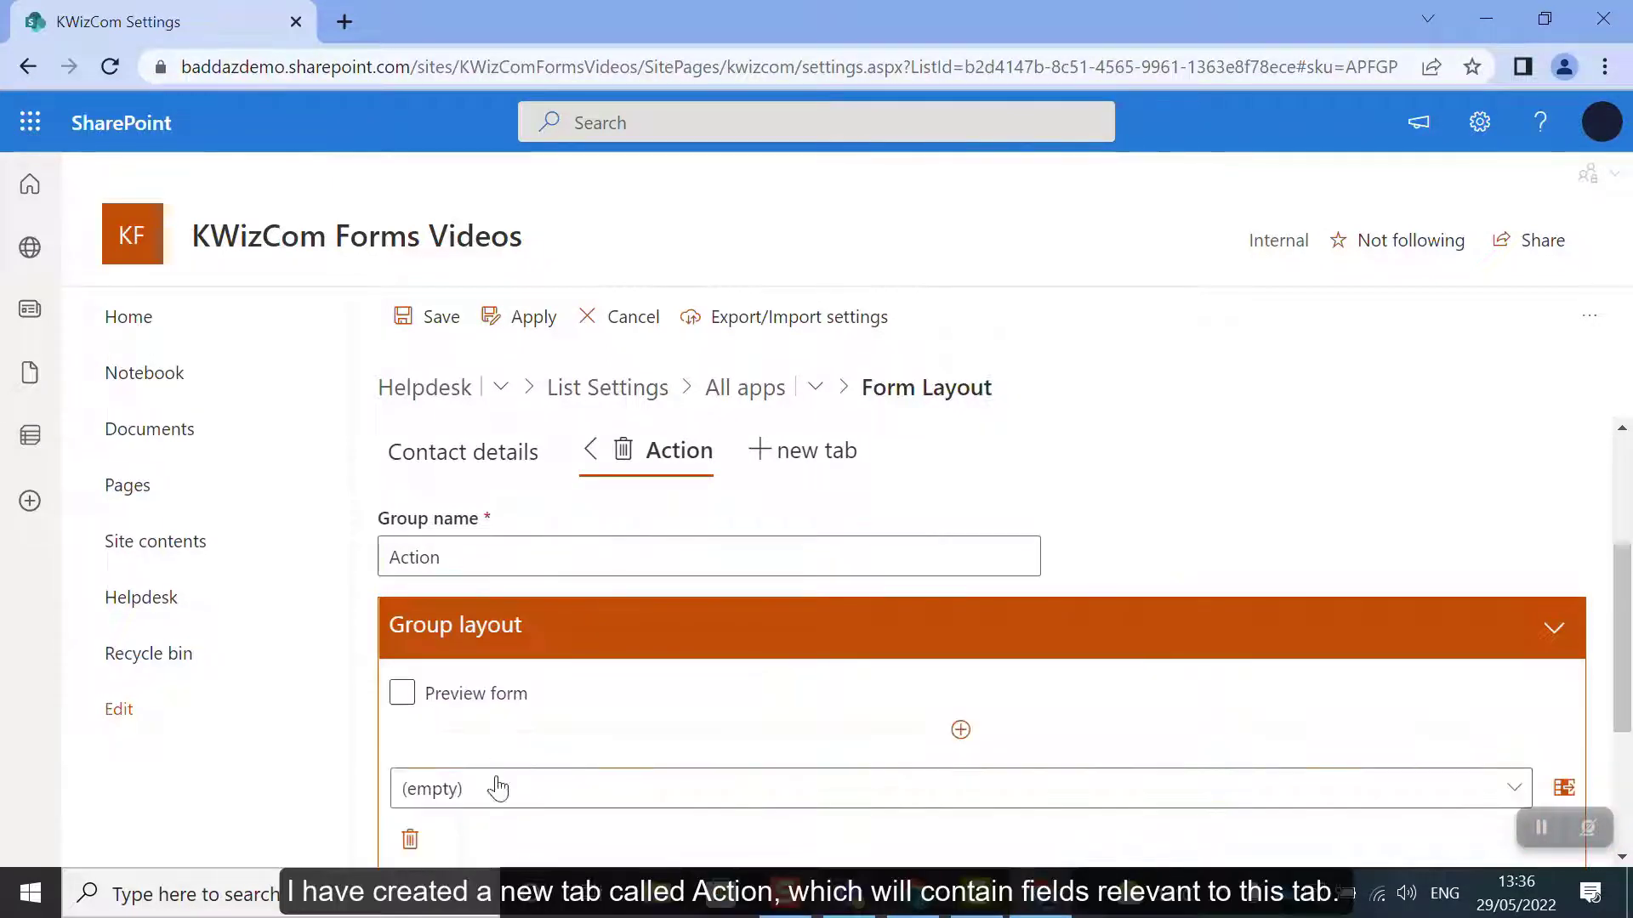
click(1513, 787)
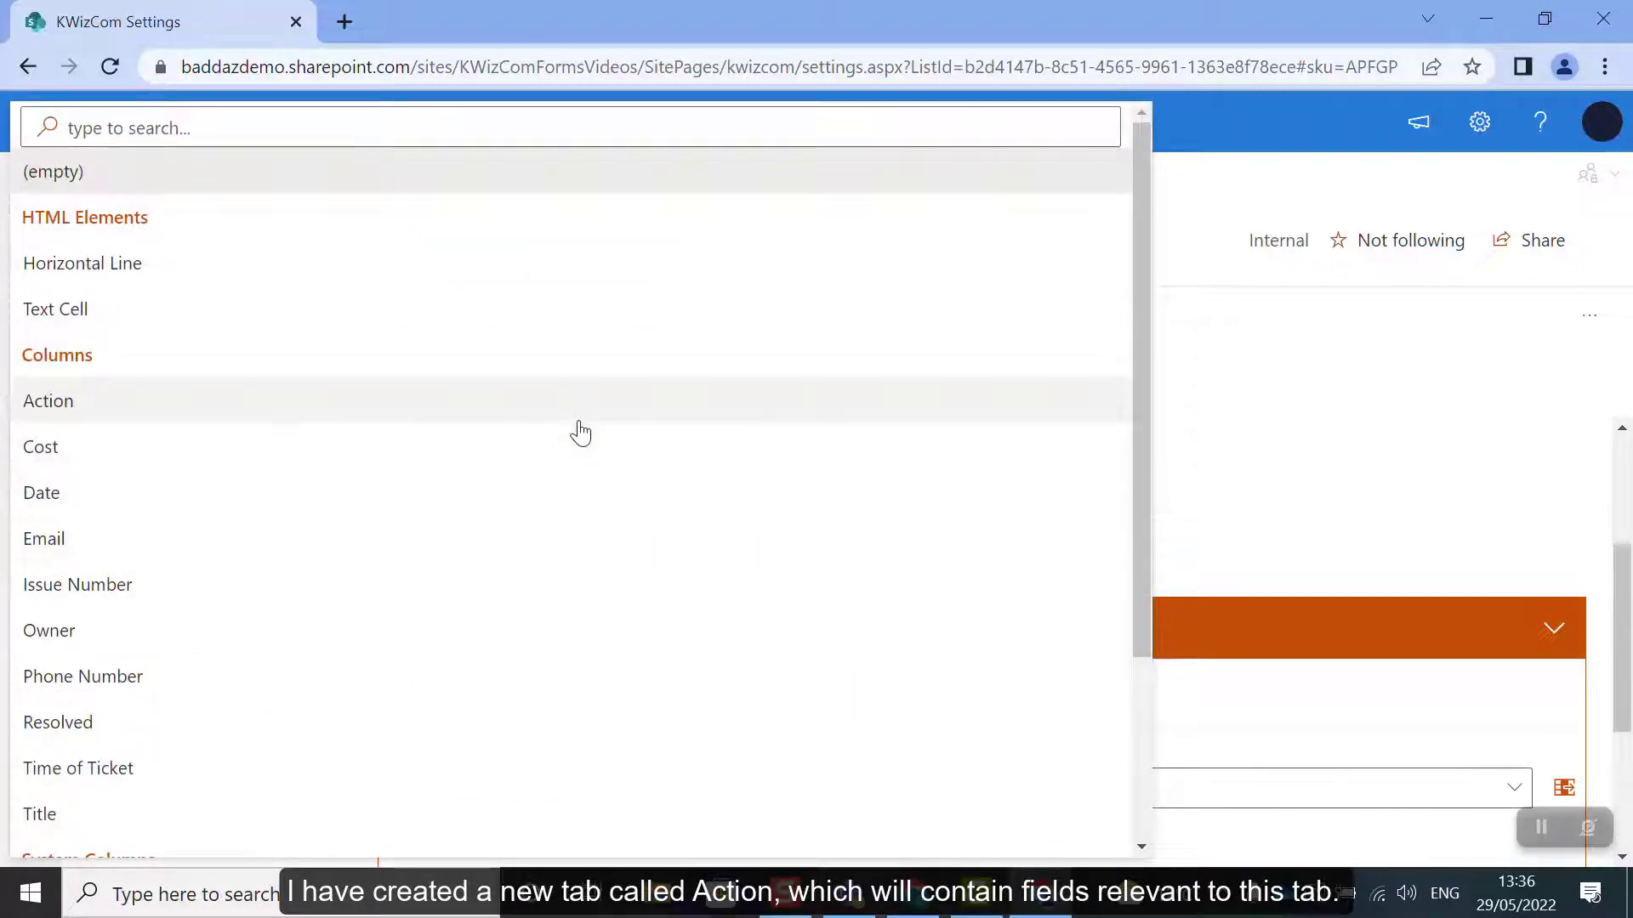
click(576, 416)
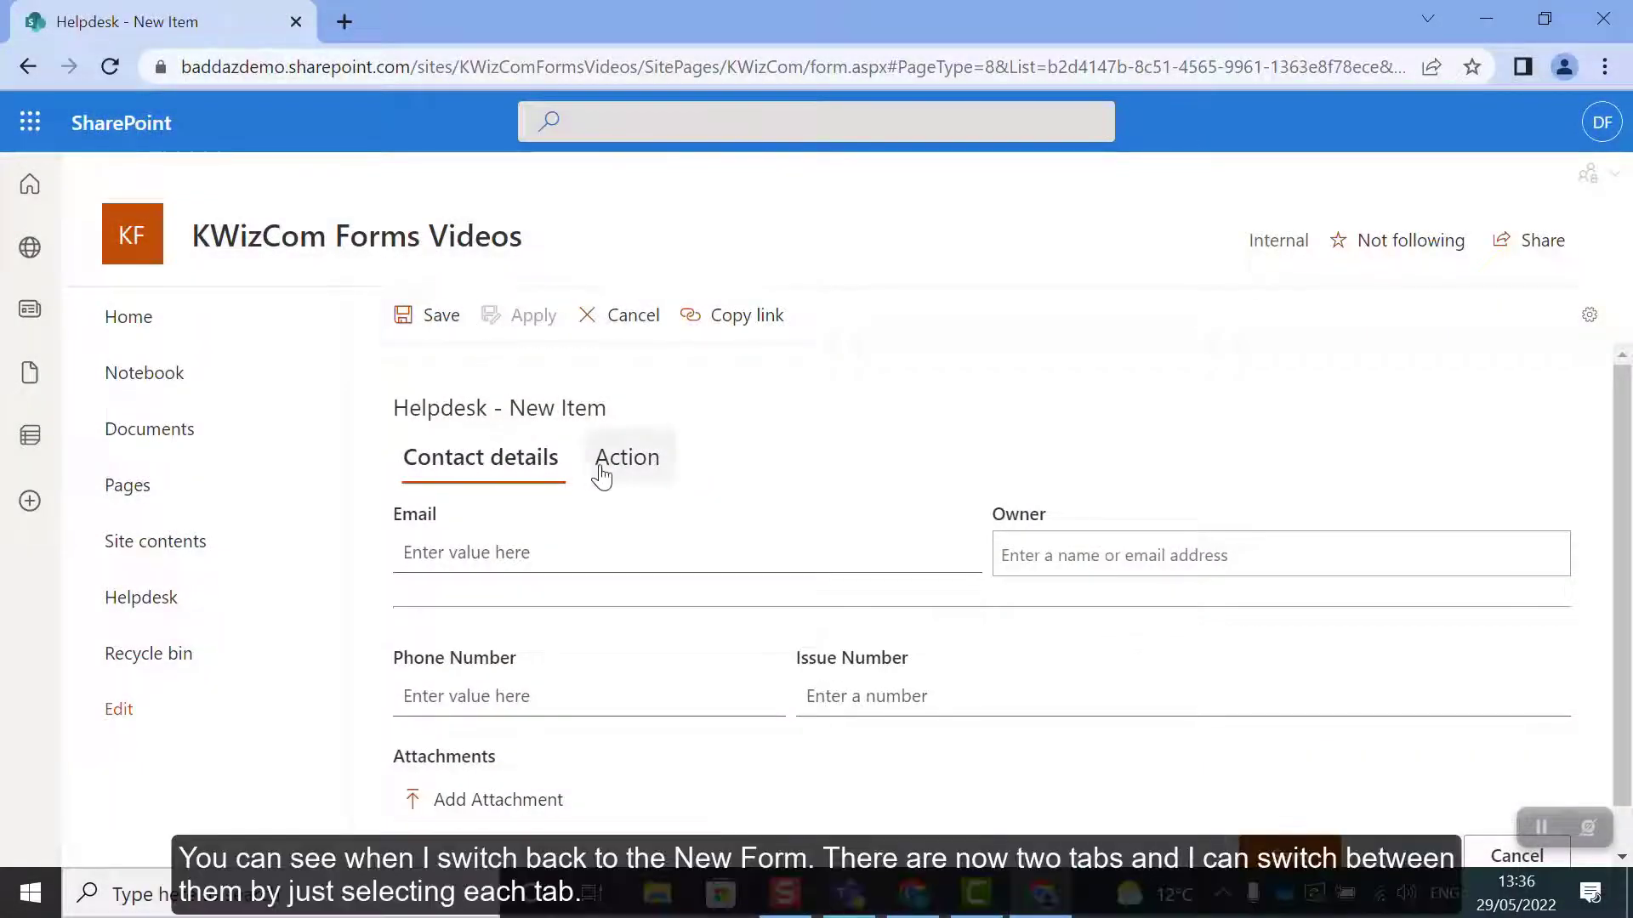
View the Action tab in the Helpdesk new item form and return to the Contact details tab
click(659, 482)
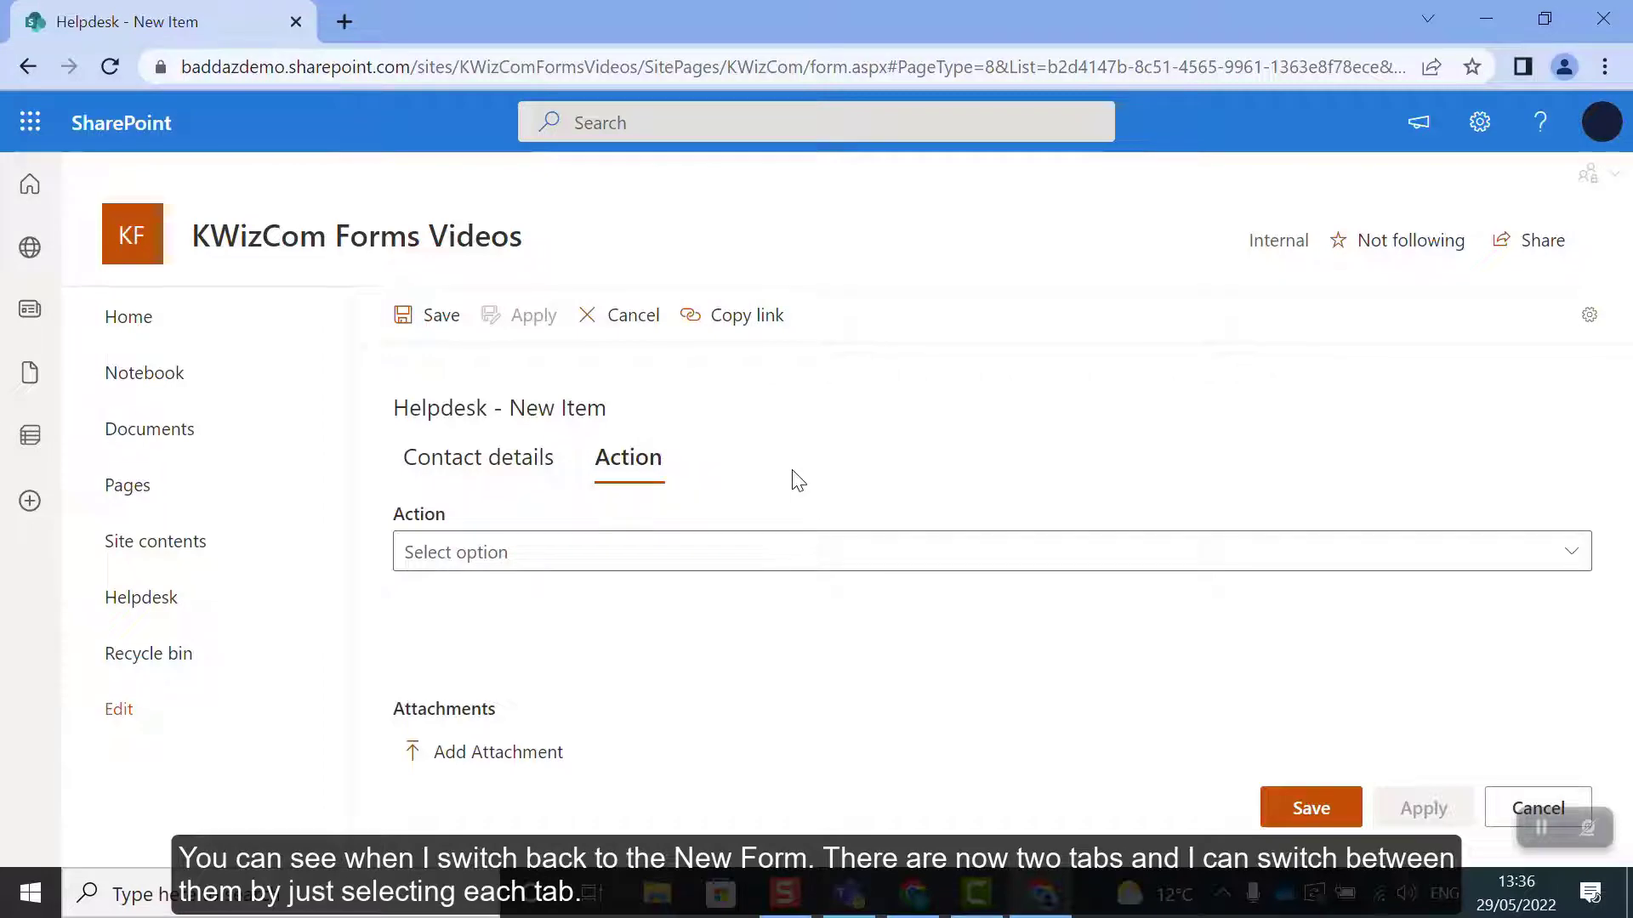
click(538, 473)
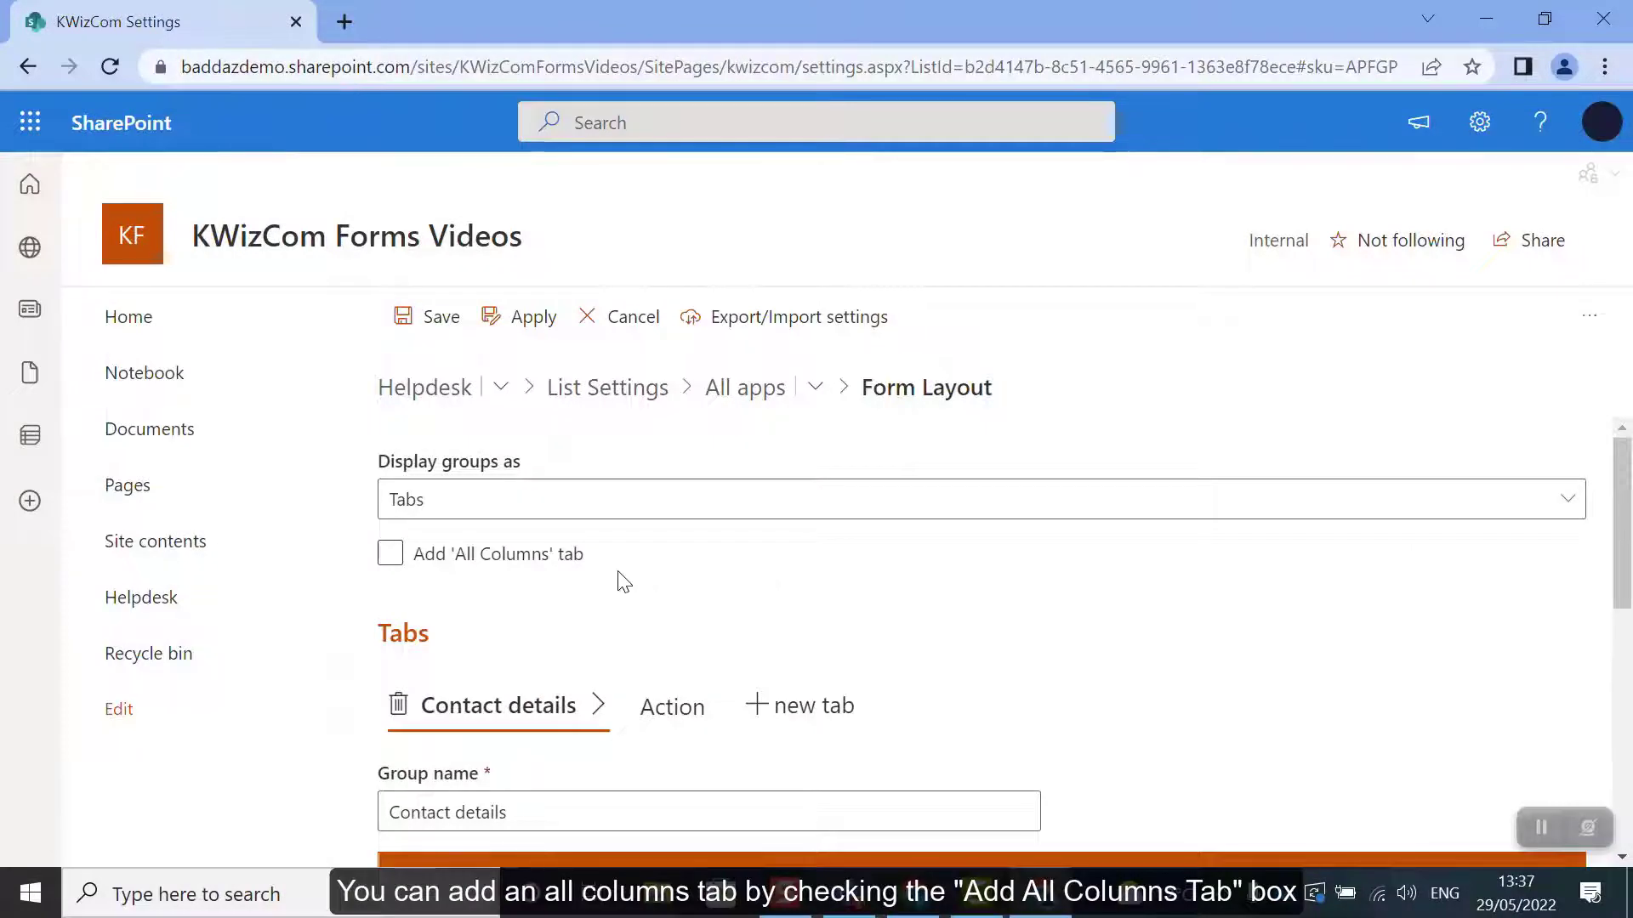
Enable the 'All Columns' tab in the Form Layout settings and name it All Columns Tab
click(390, 554)
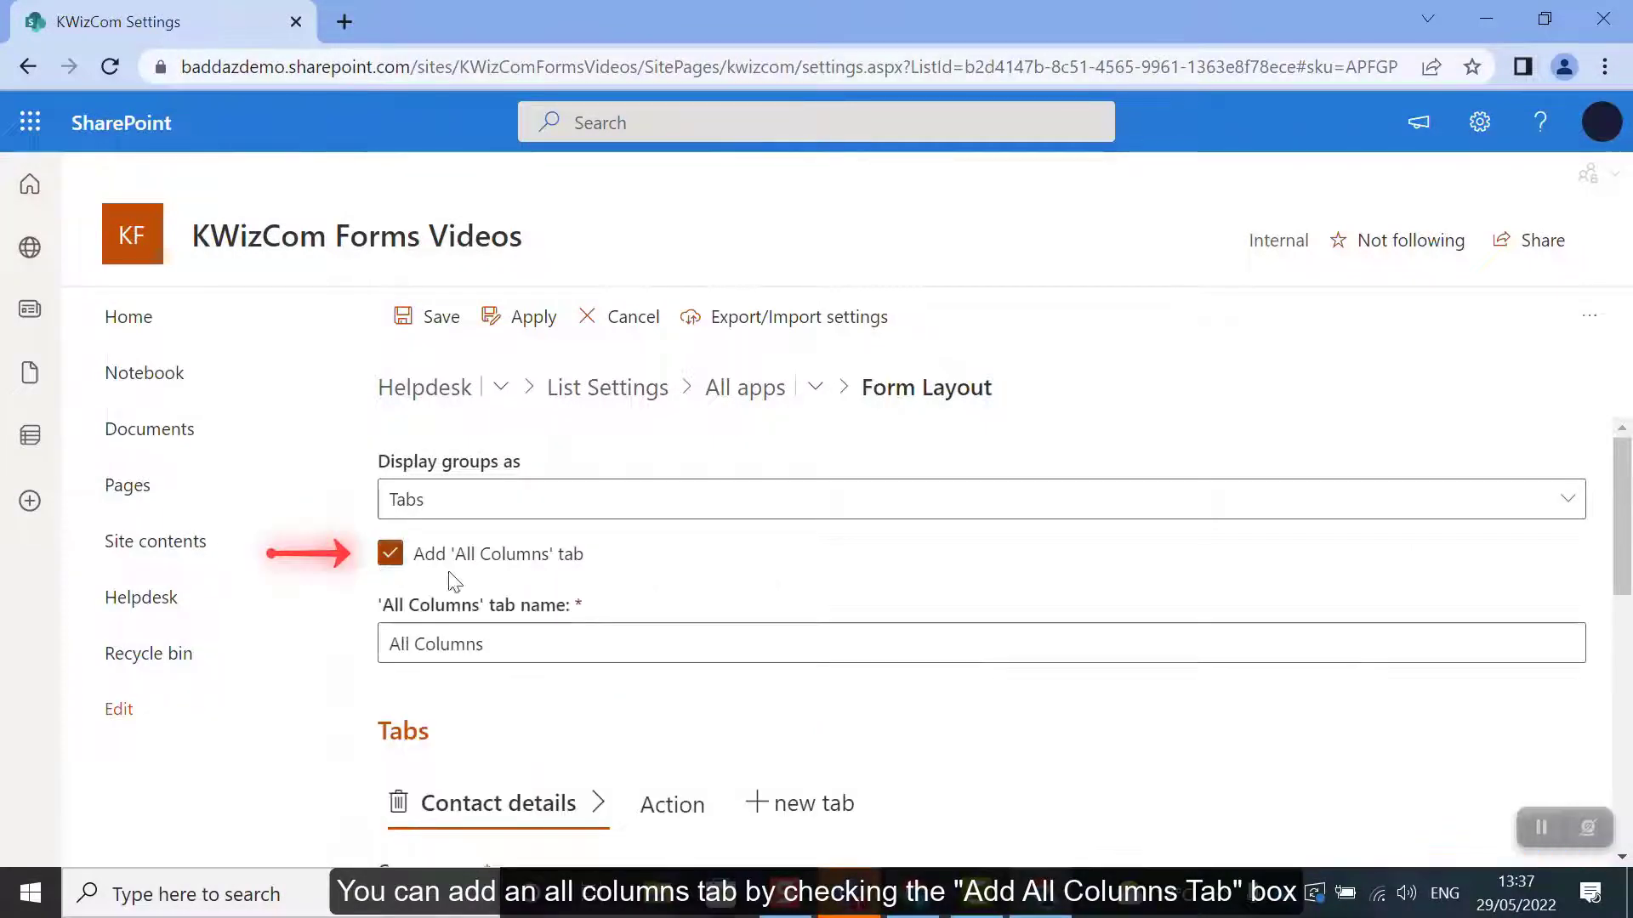
click(533, 643)
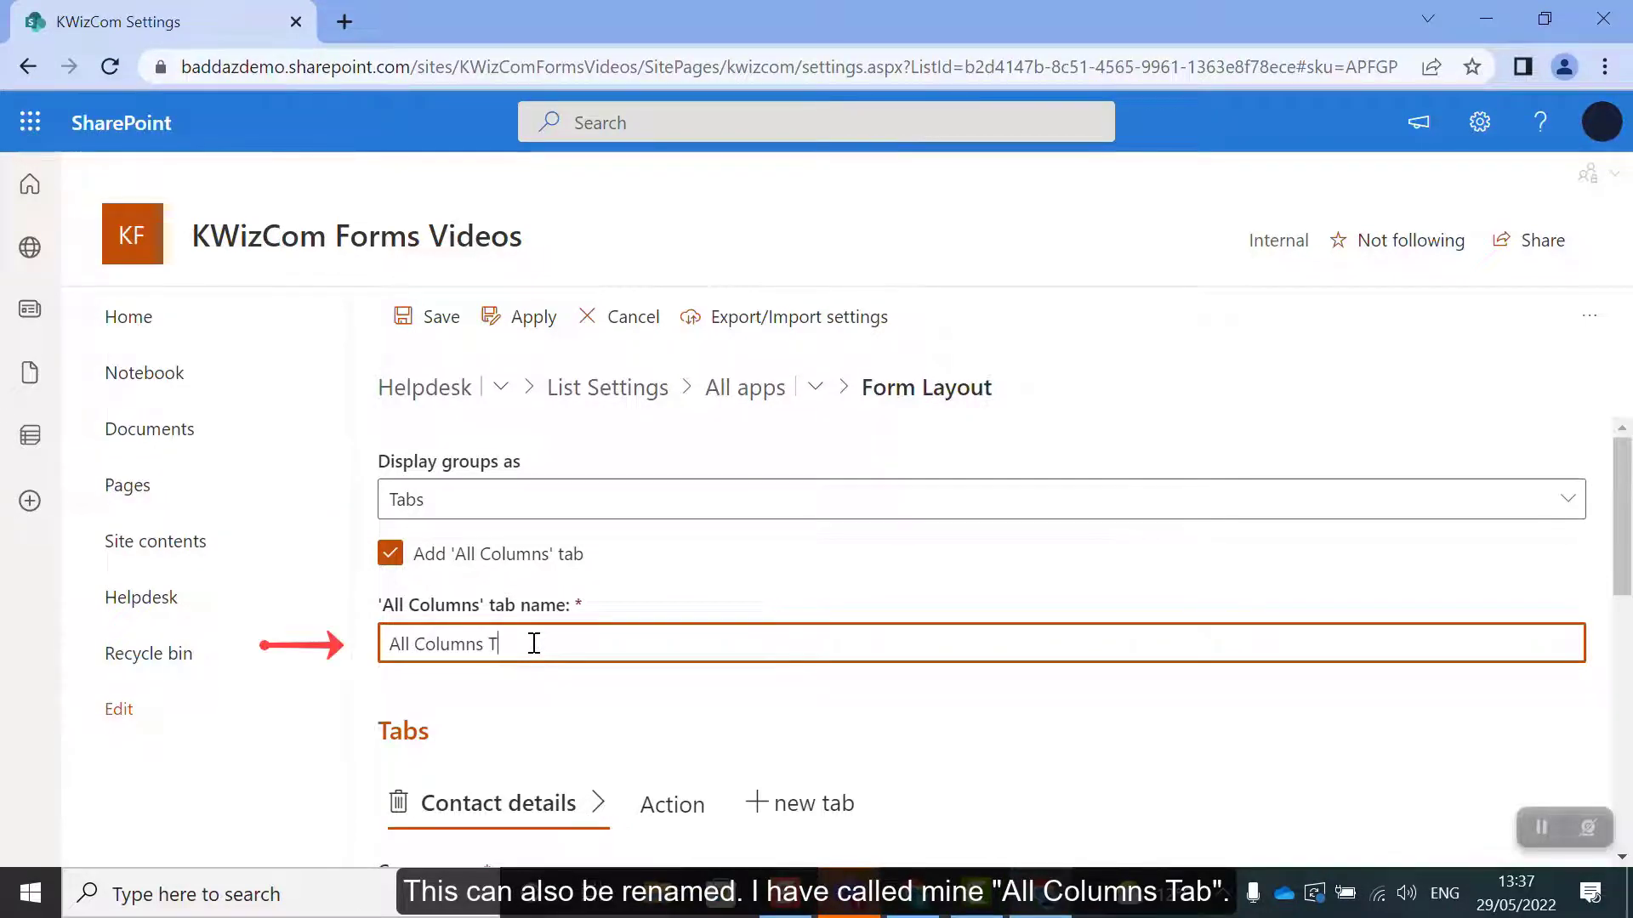
text(Tab)
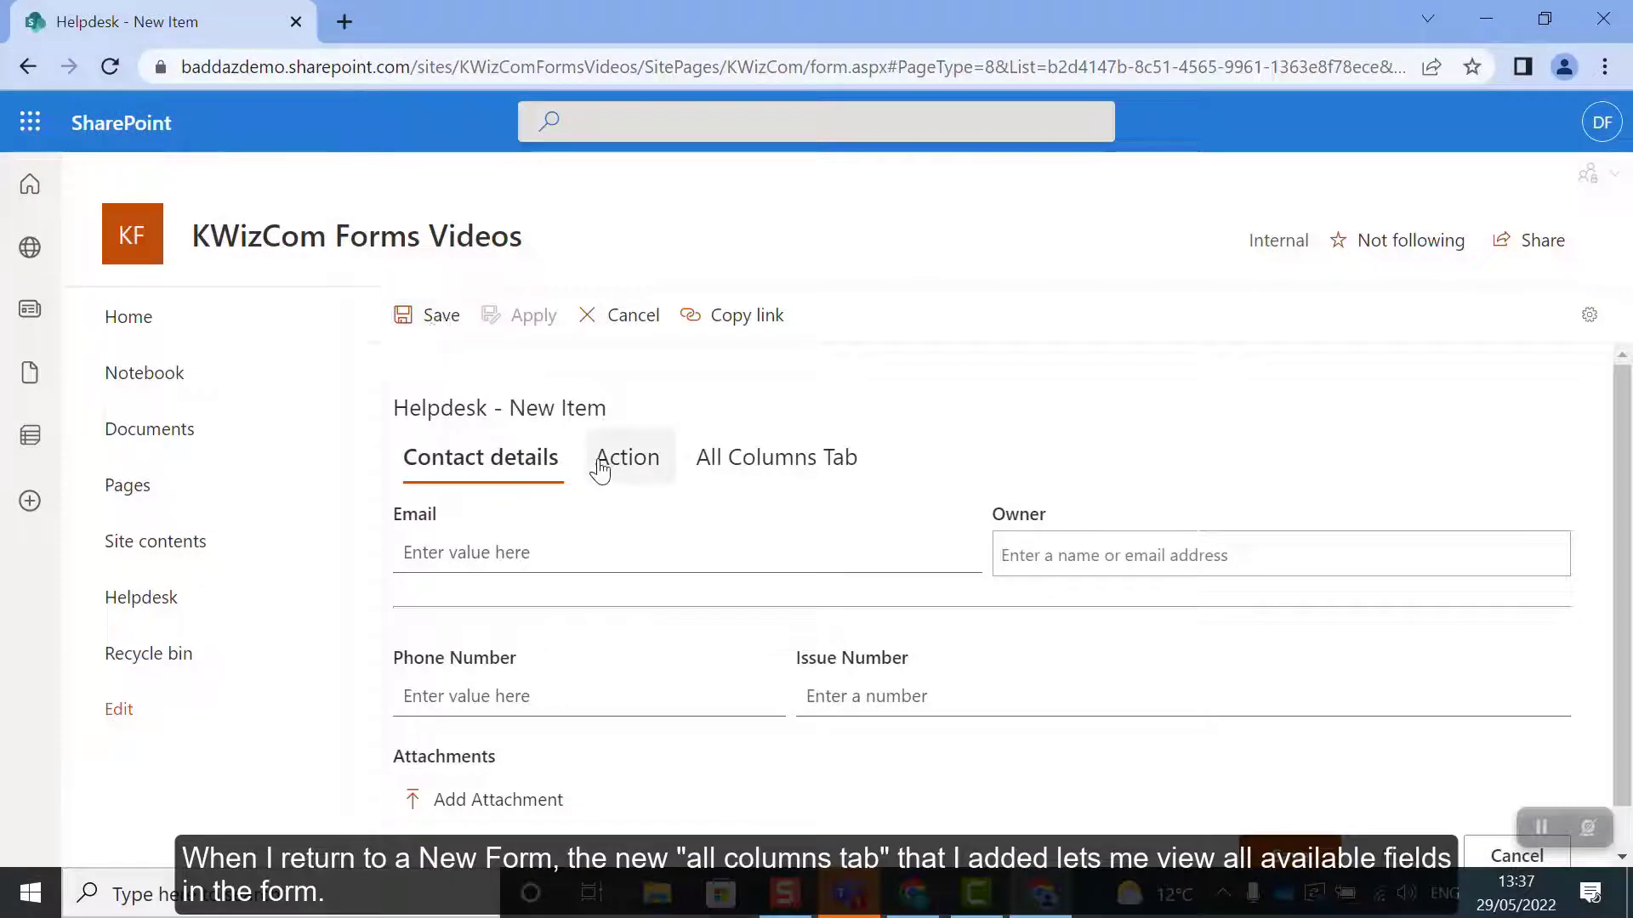
View the Action tab and look through the fields on All Columns Tab in the new item form
click(599, 467)
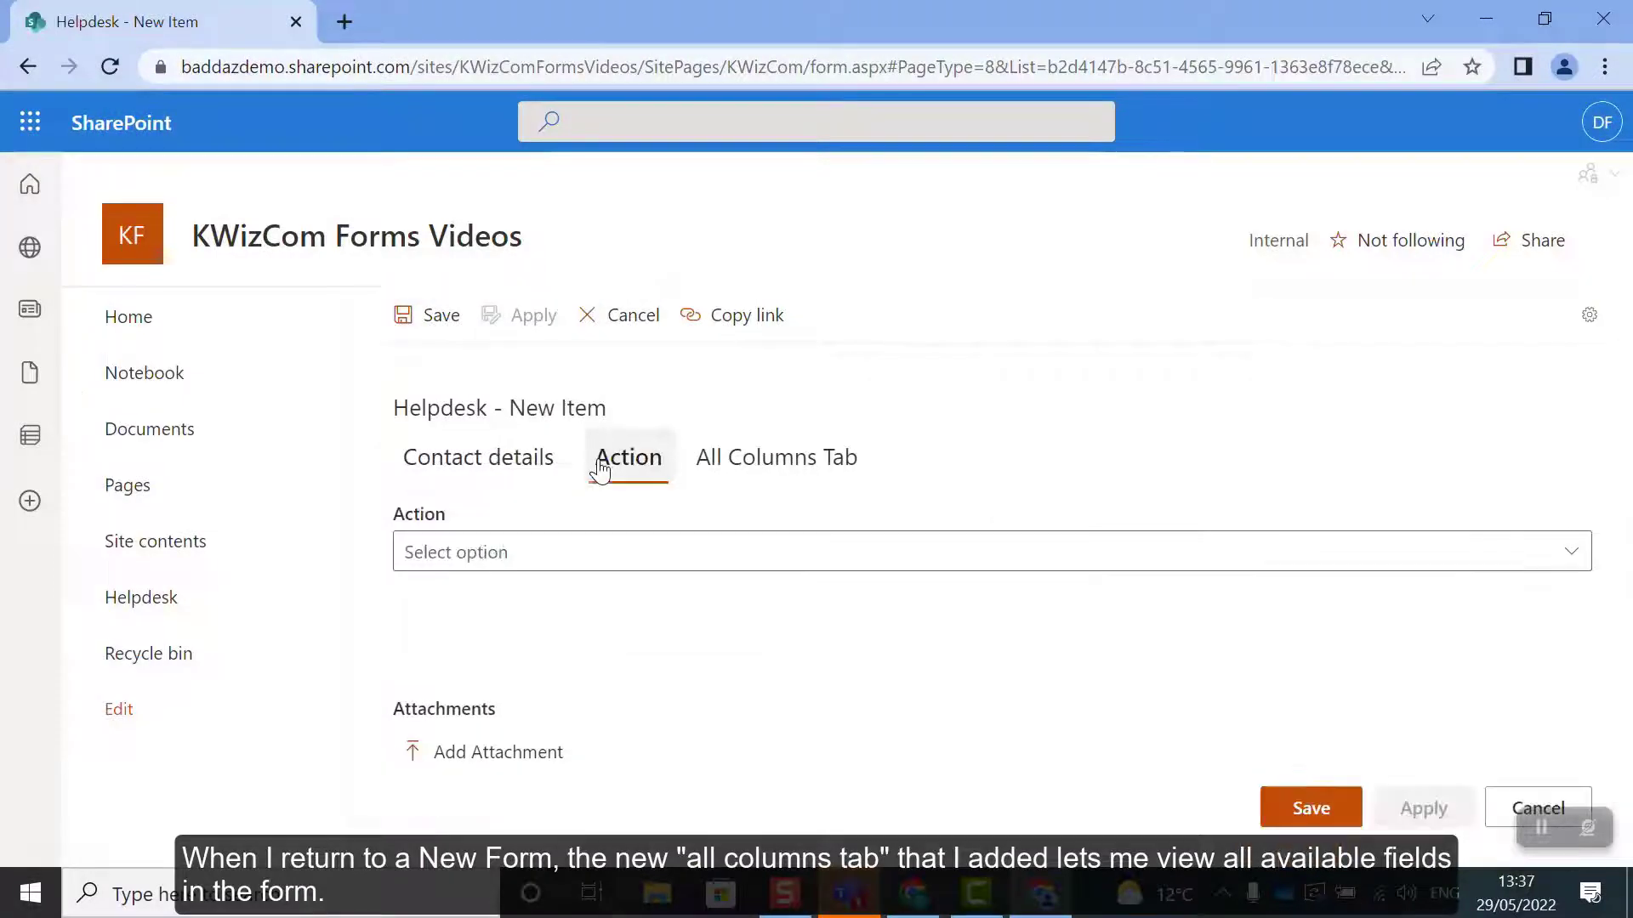
click(755, 470)
scroll(1275, 574, down, 5)
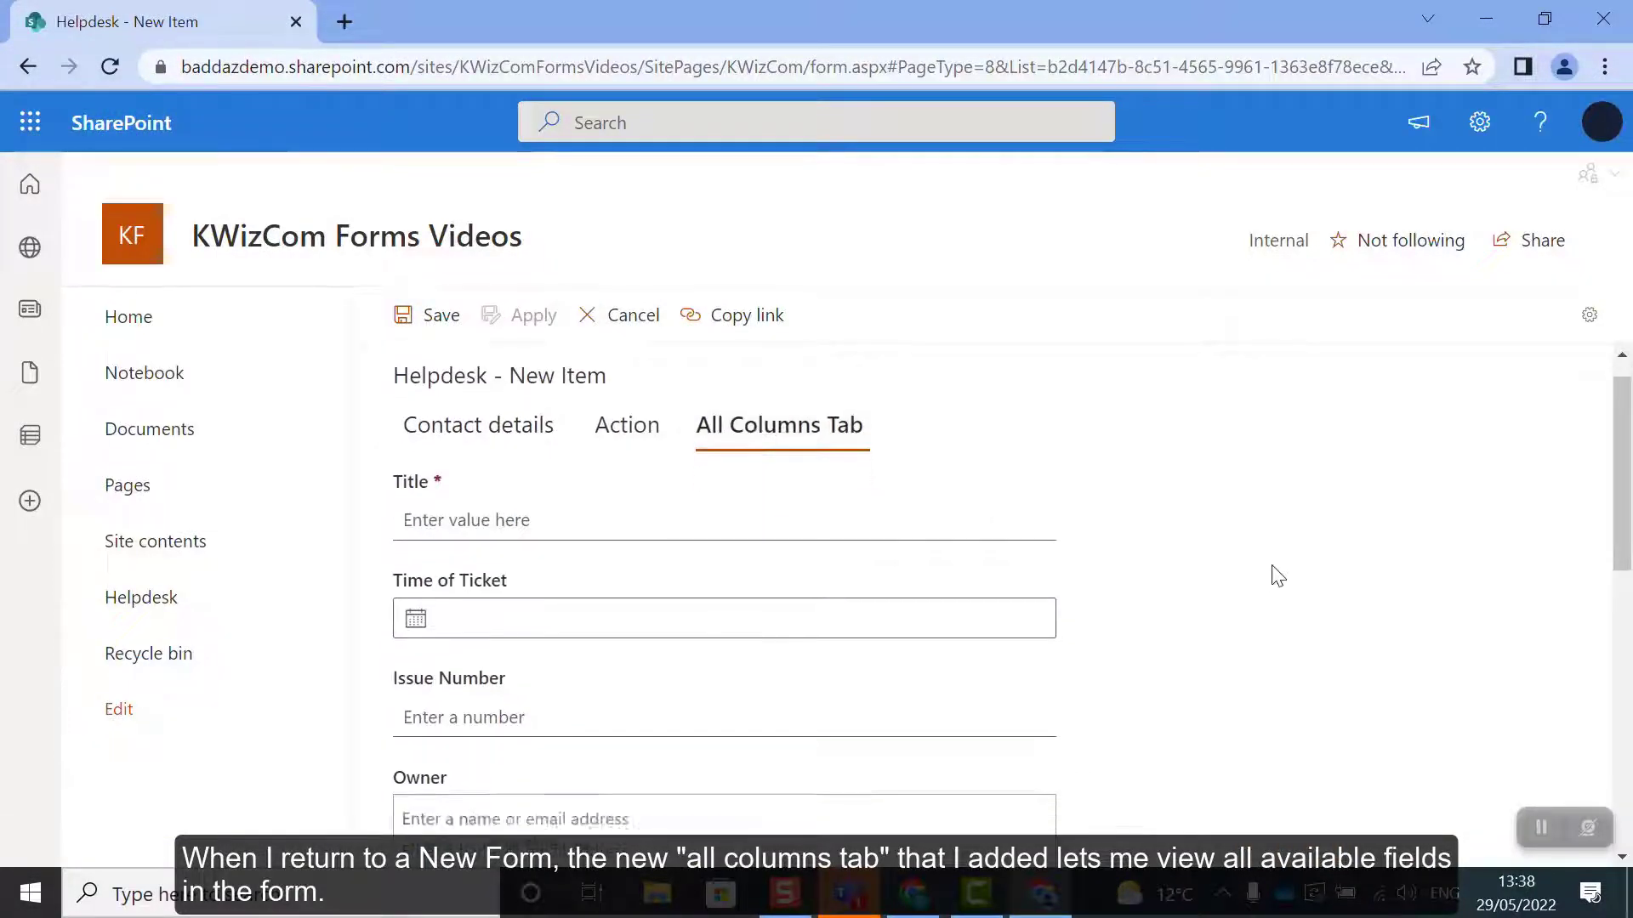
scroll(1276, 574, down, 3)
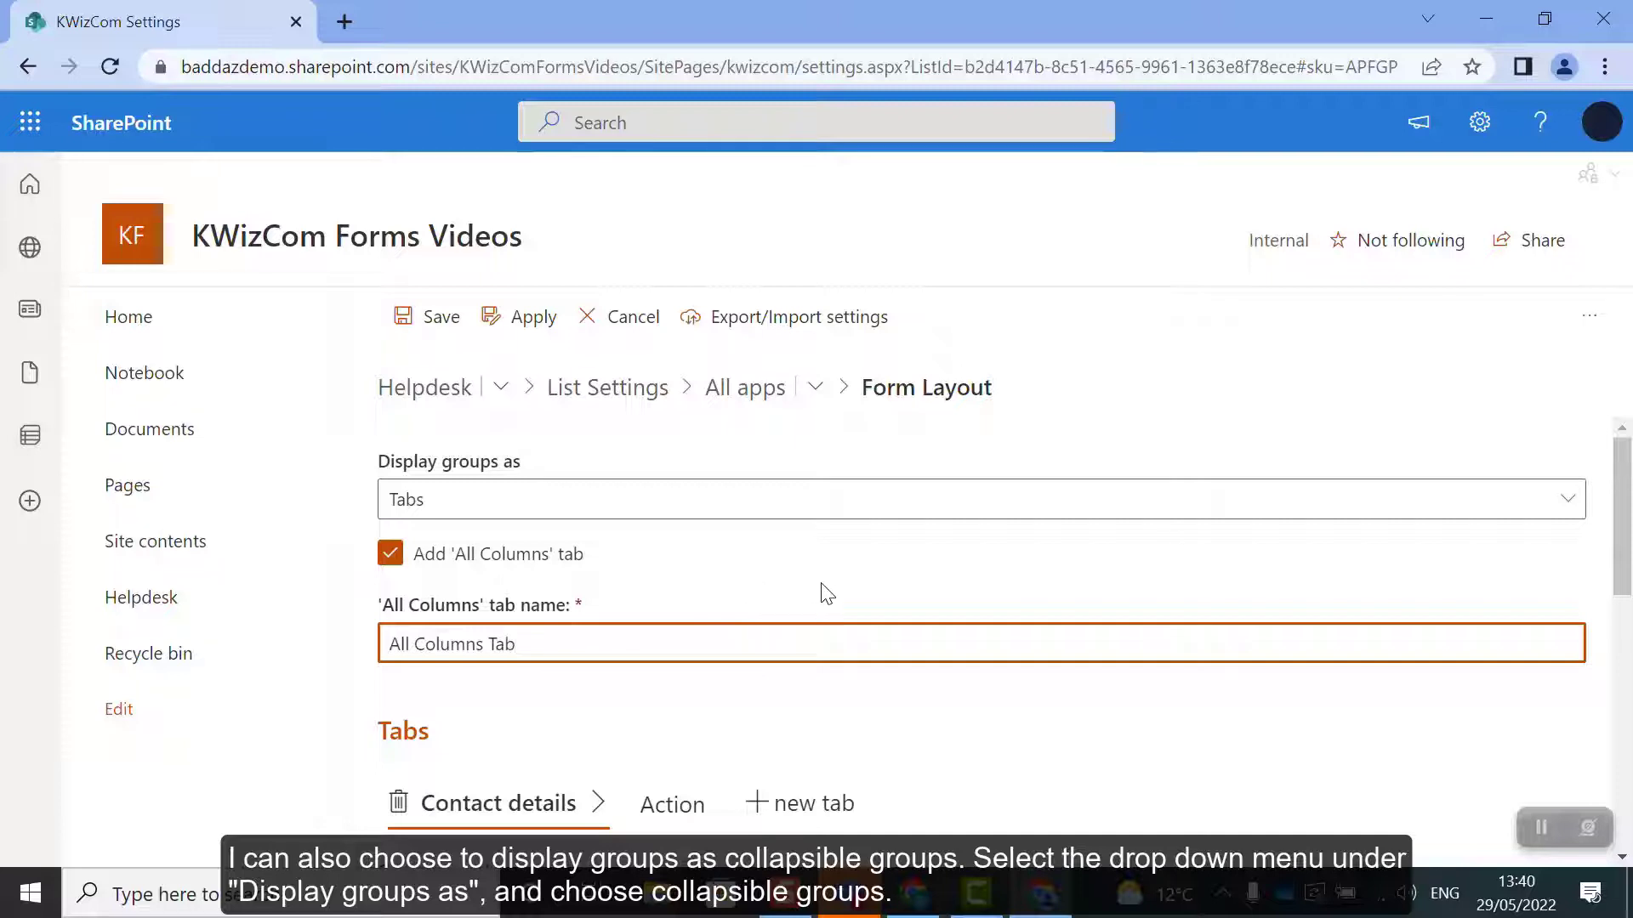
Set the Form Layout to display groups as Collapsible groups
click(1576, 516)
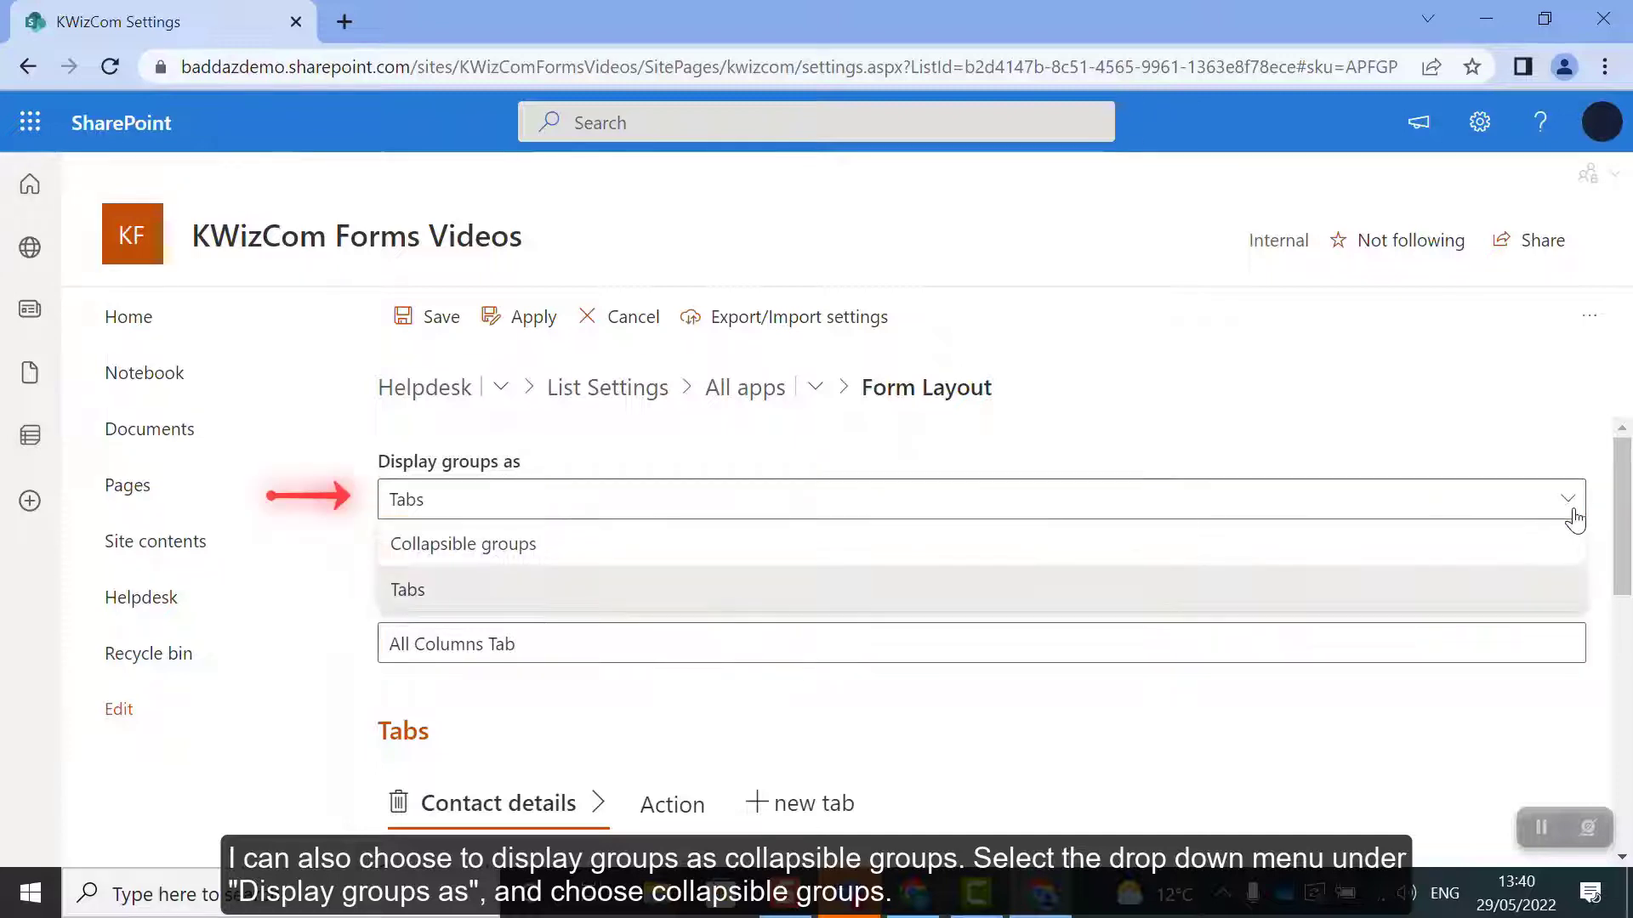
click(1512, 549)
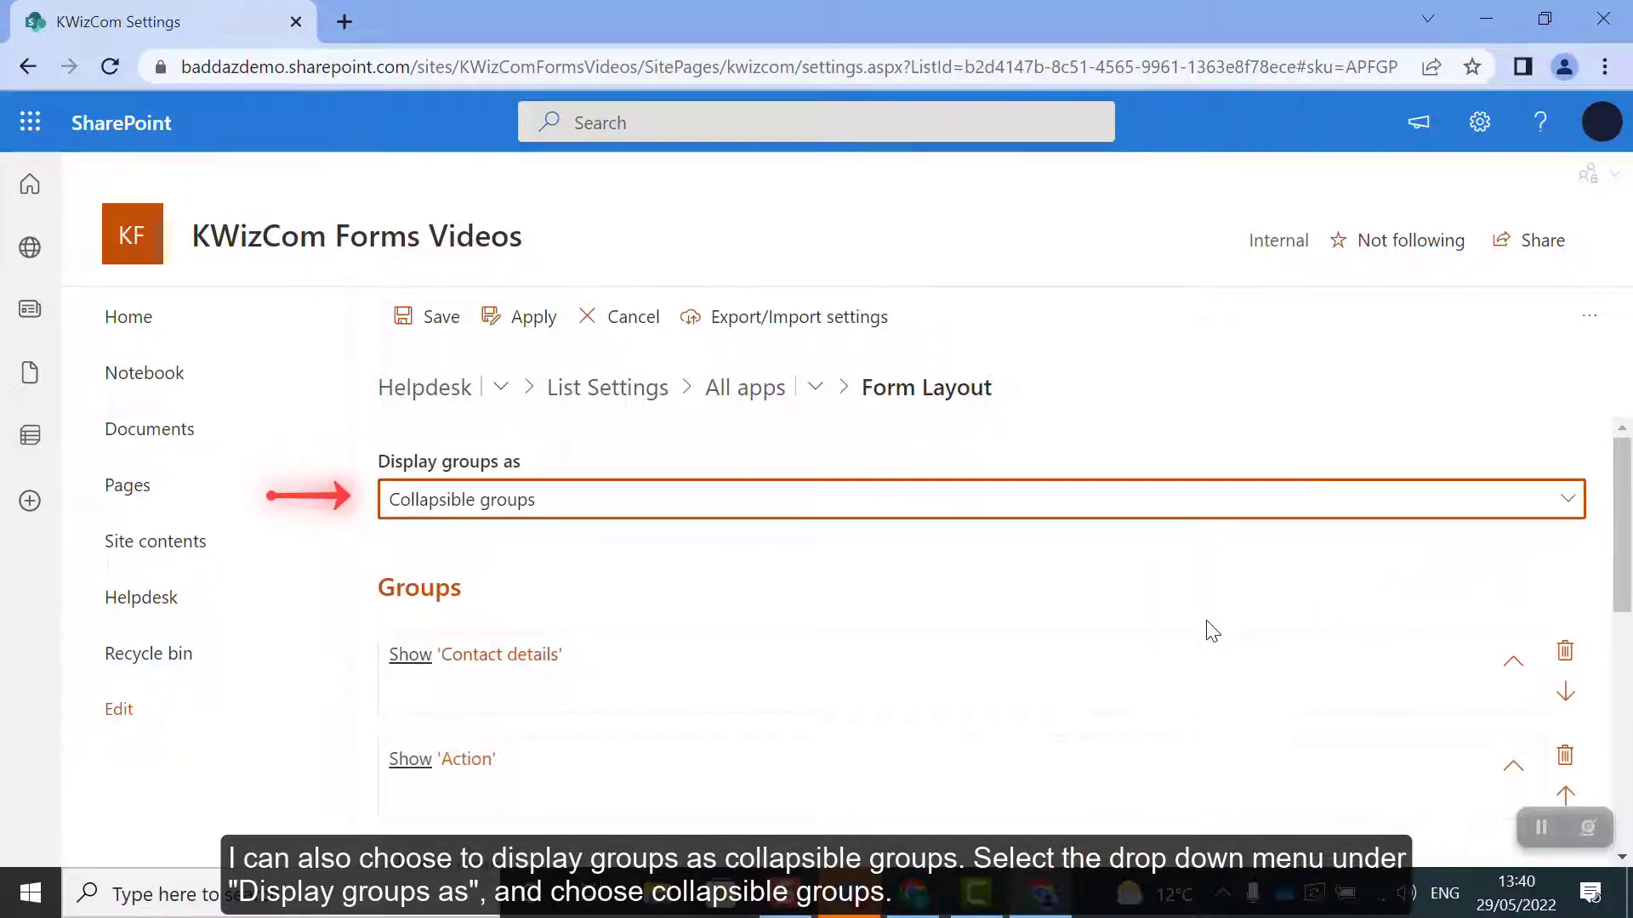
Set the Contact details group to collapse by default and review its group layout
scroll(1221, 601, down, 2)
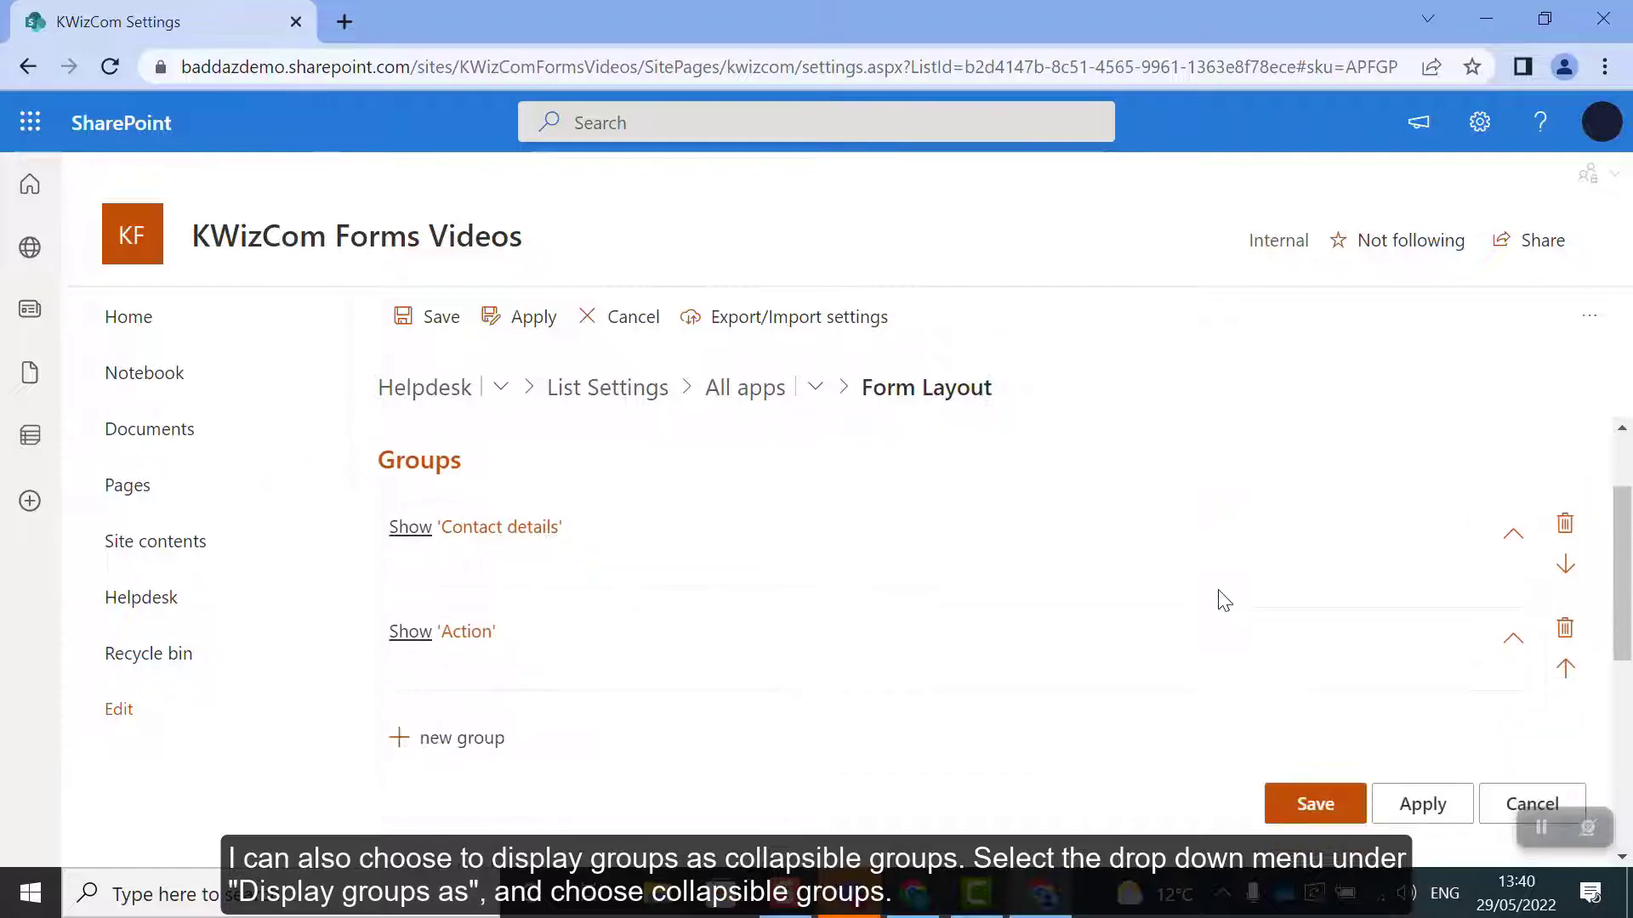
click(1510, 535)
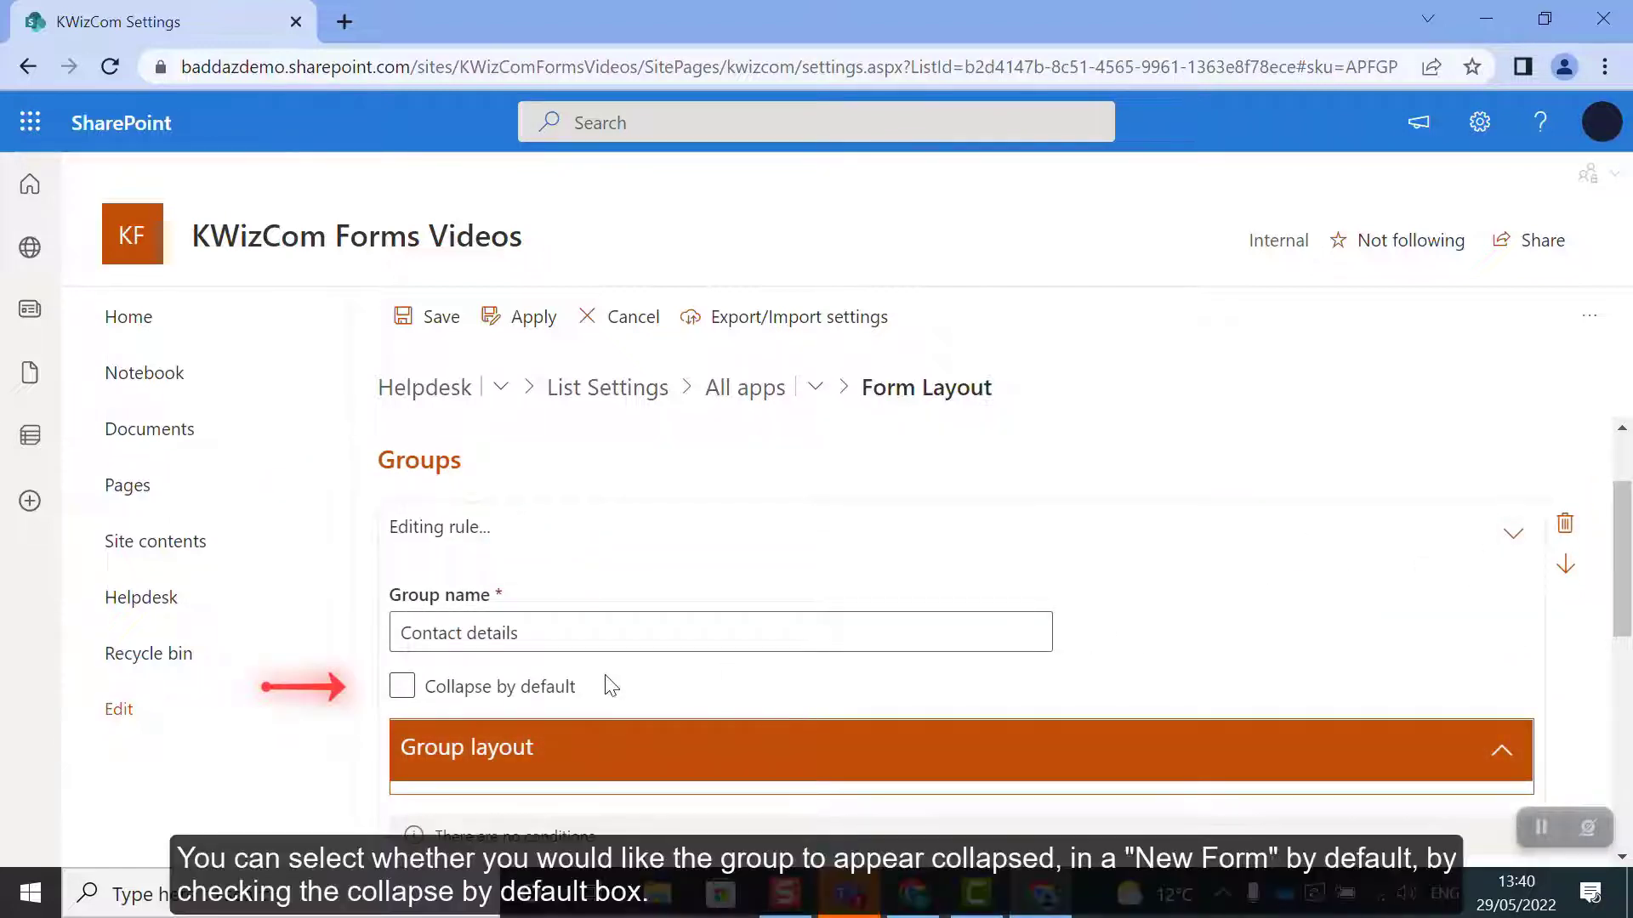
click(575, 688)
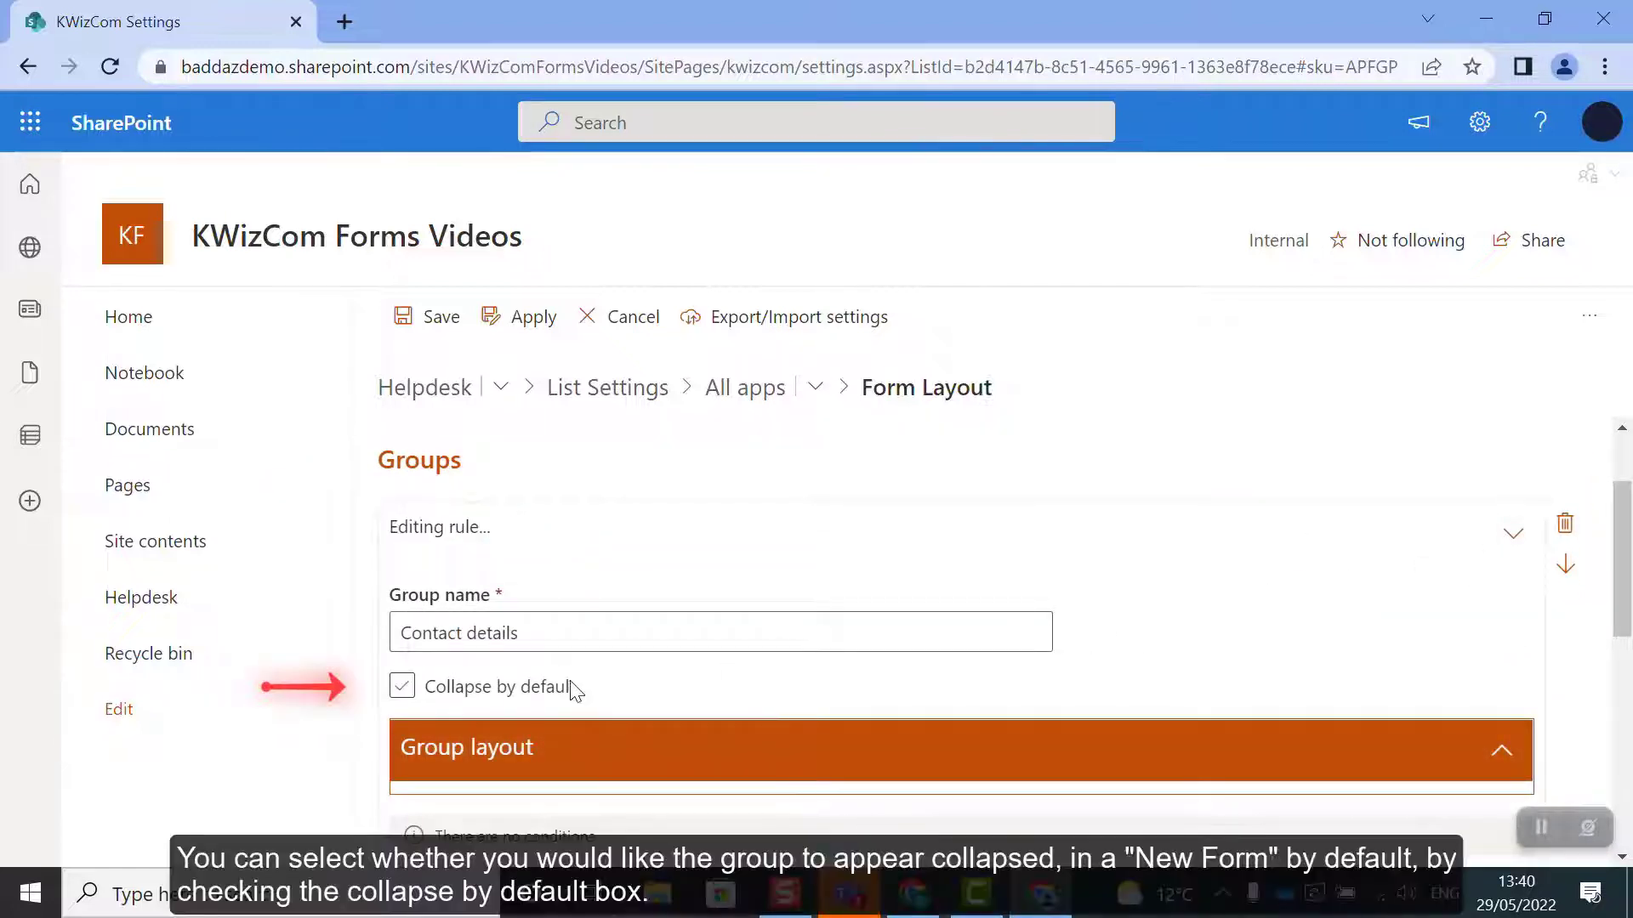
click(401, 687)
scroll(1081, 662, down, 1)
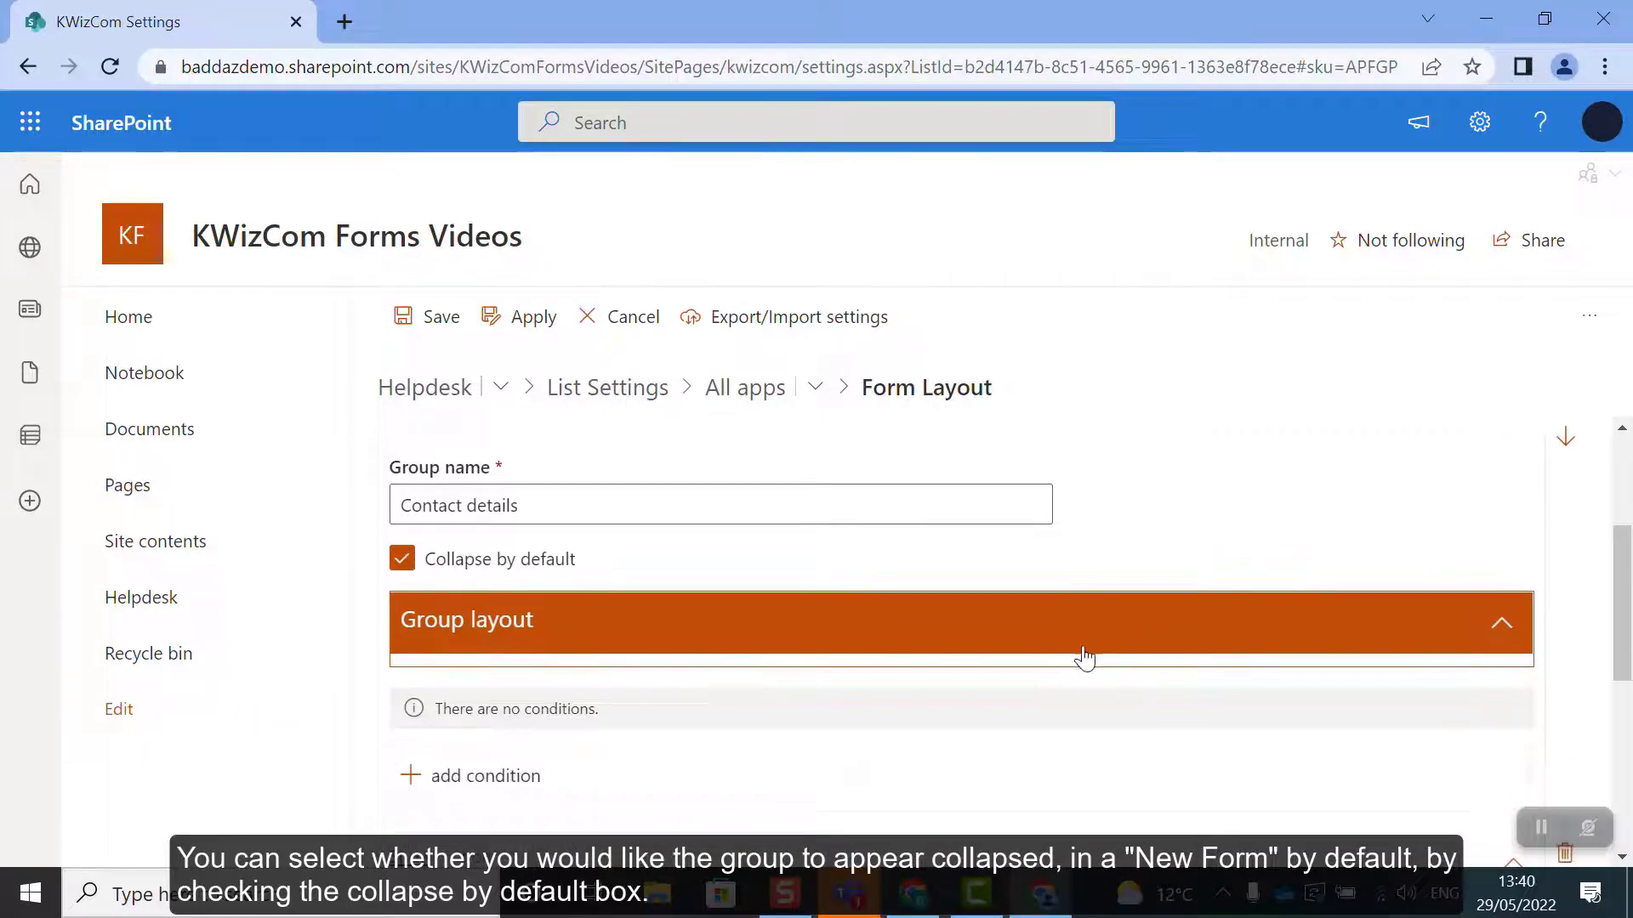
click(1505, 637)
scroll(1105, 655, down, 1)
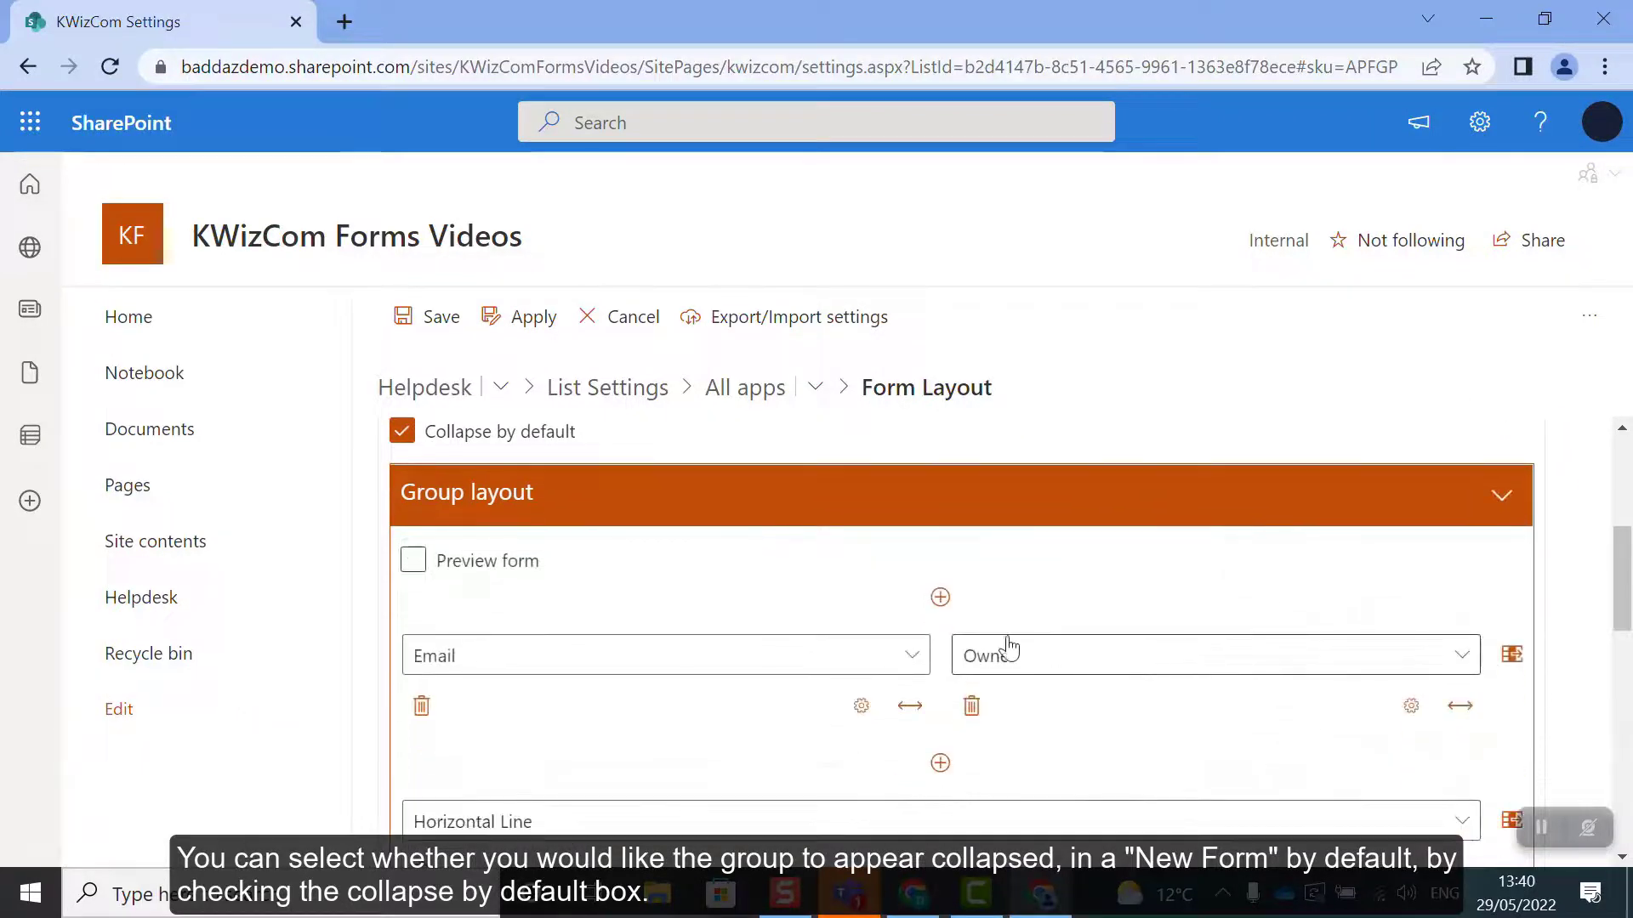
click(1498, 502)
Open the Action group's settings and set it to collapse by default
scroll(1373, 600, down, 1)
click(1515, 610)
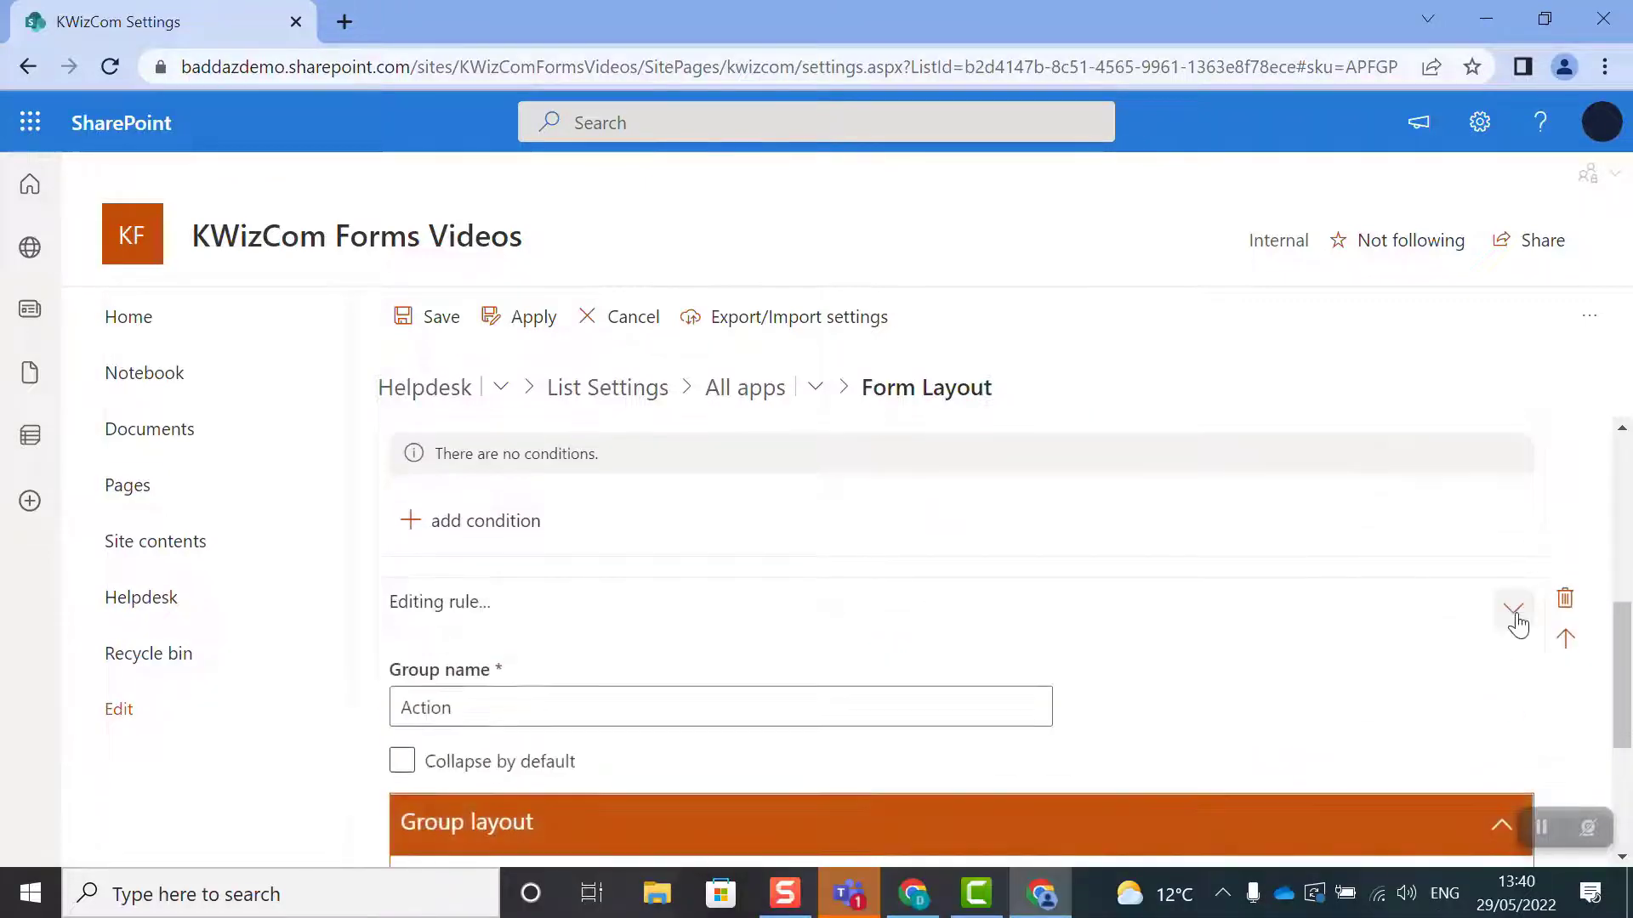
click(401, 761)
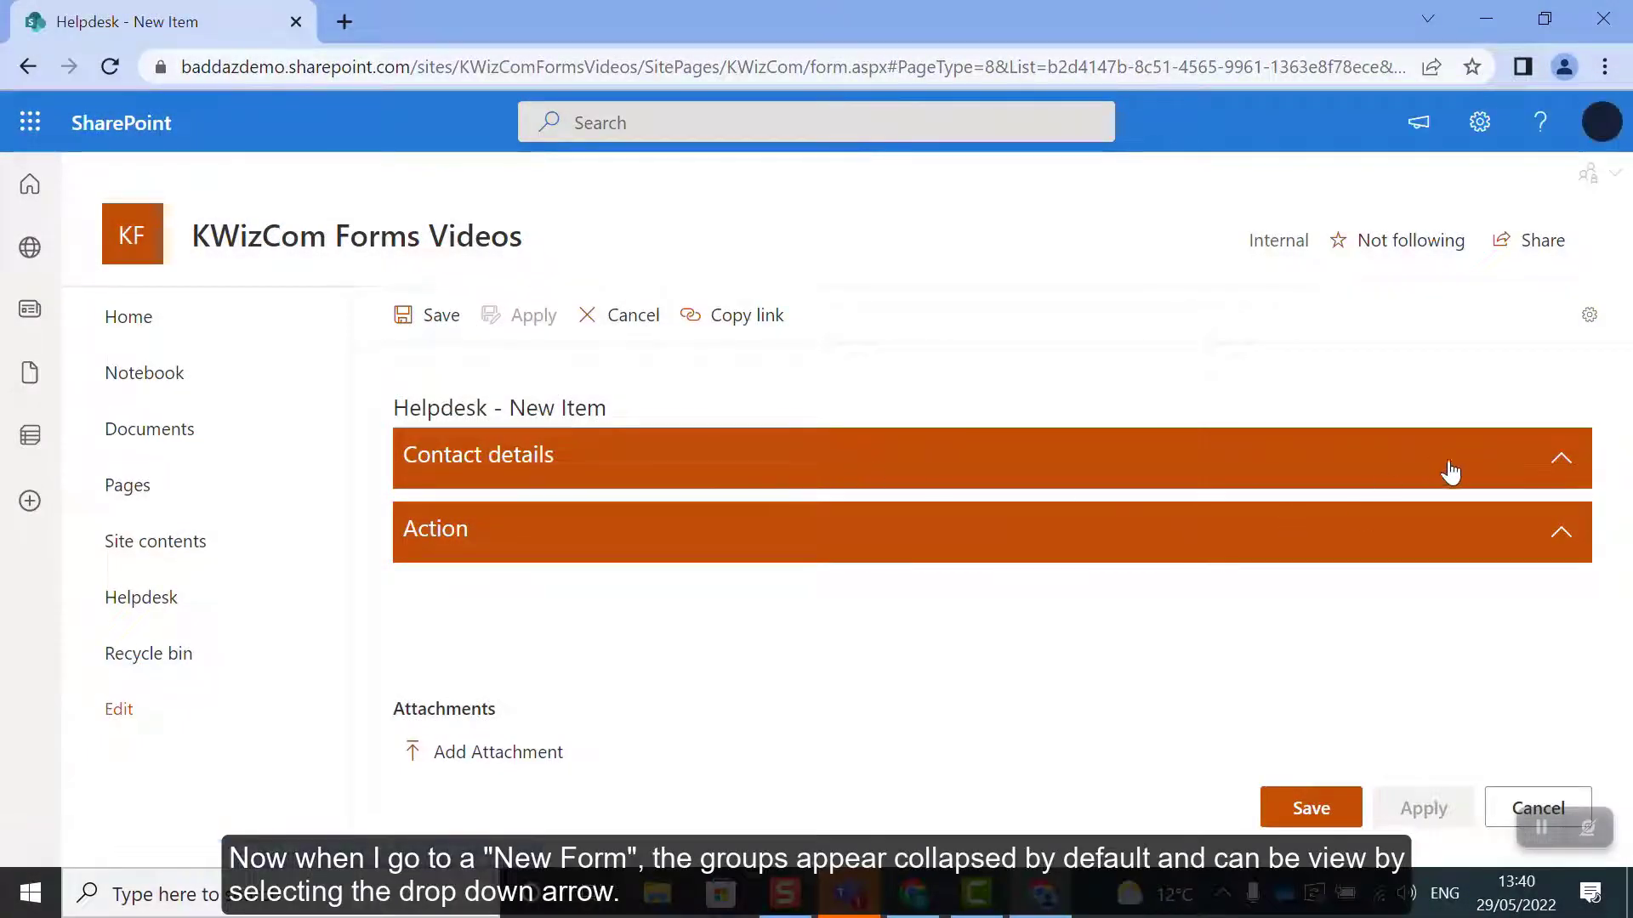
Expand the Contact details and Action groups in the new item form and examine the fields in each
click(1562, 459)
scroll(1556, 587, down, 1)
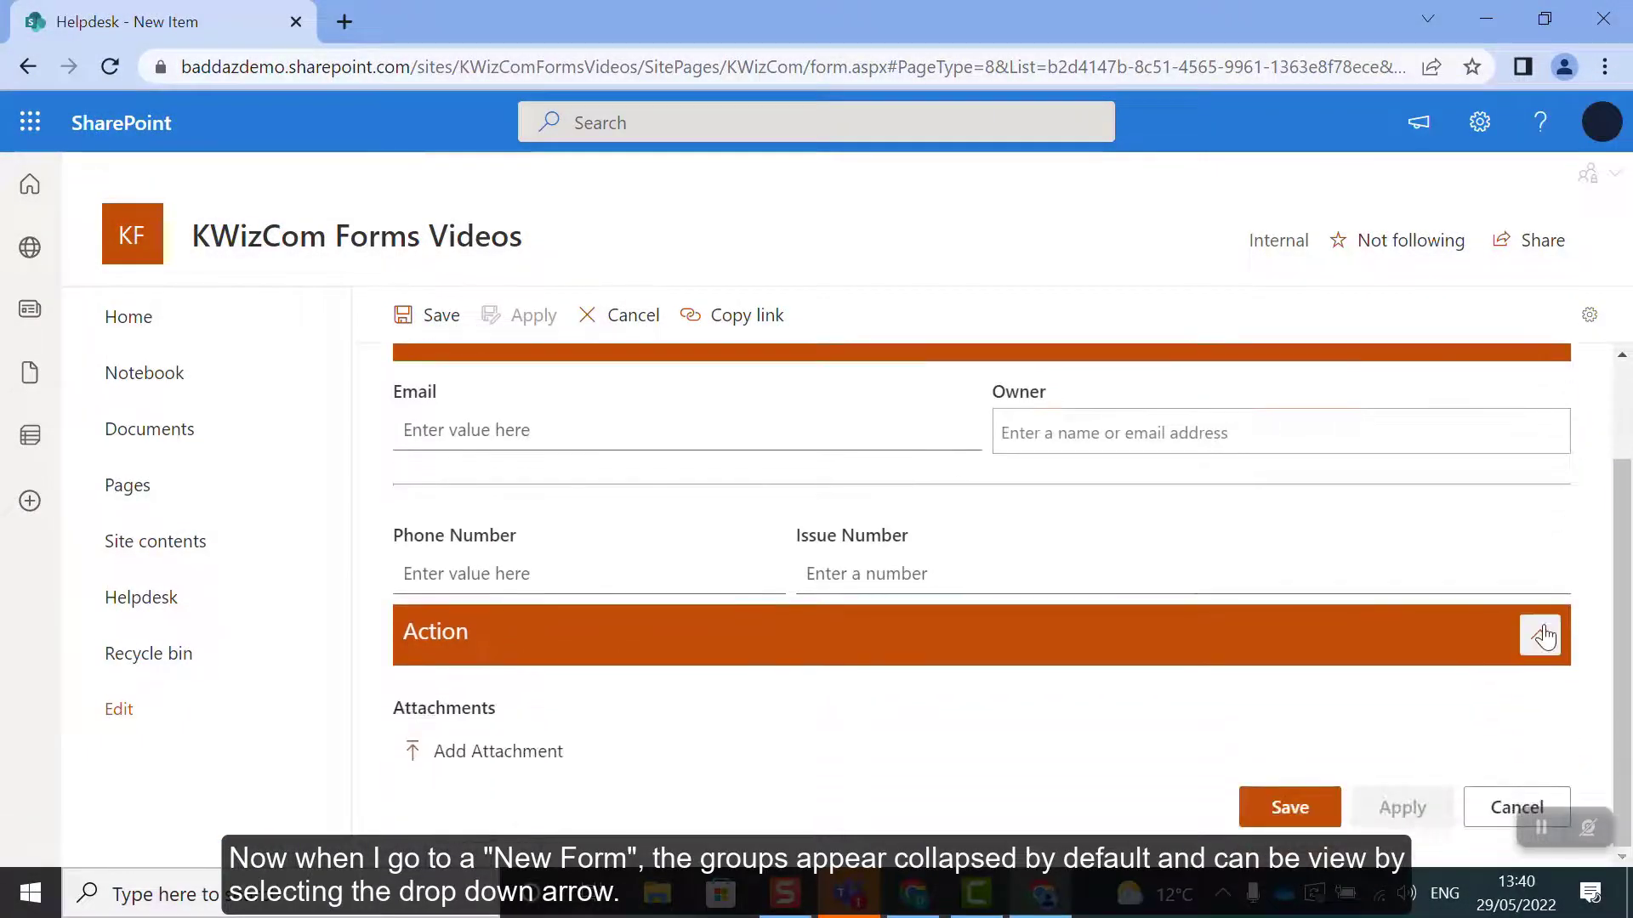
click(1541, 635)
scroll(1432, 510, down, 1)
scroll(1436, 512, up, 3)
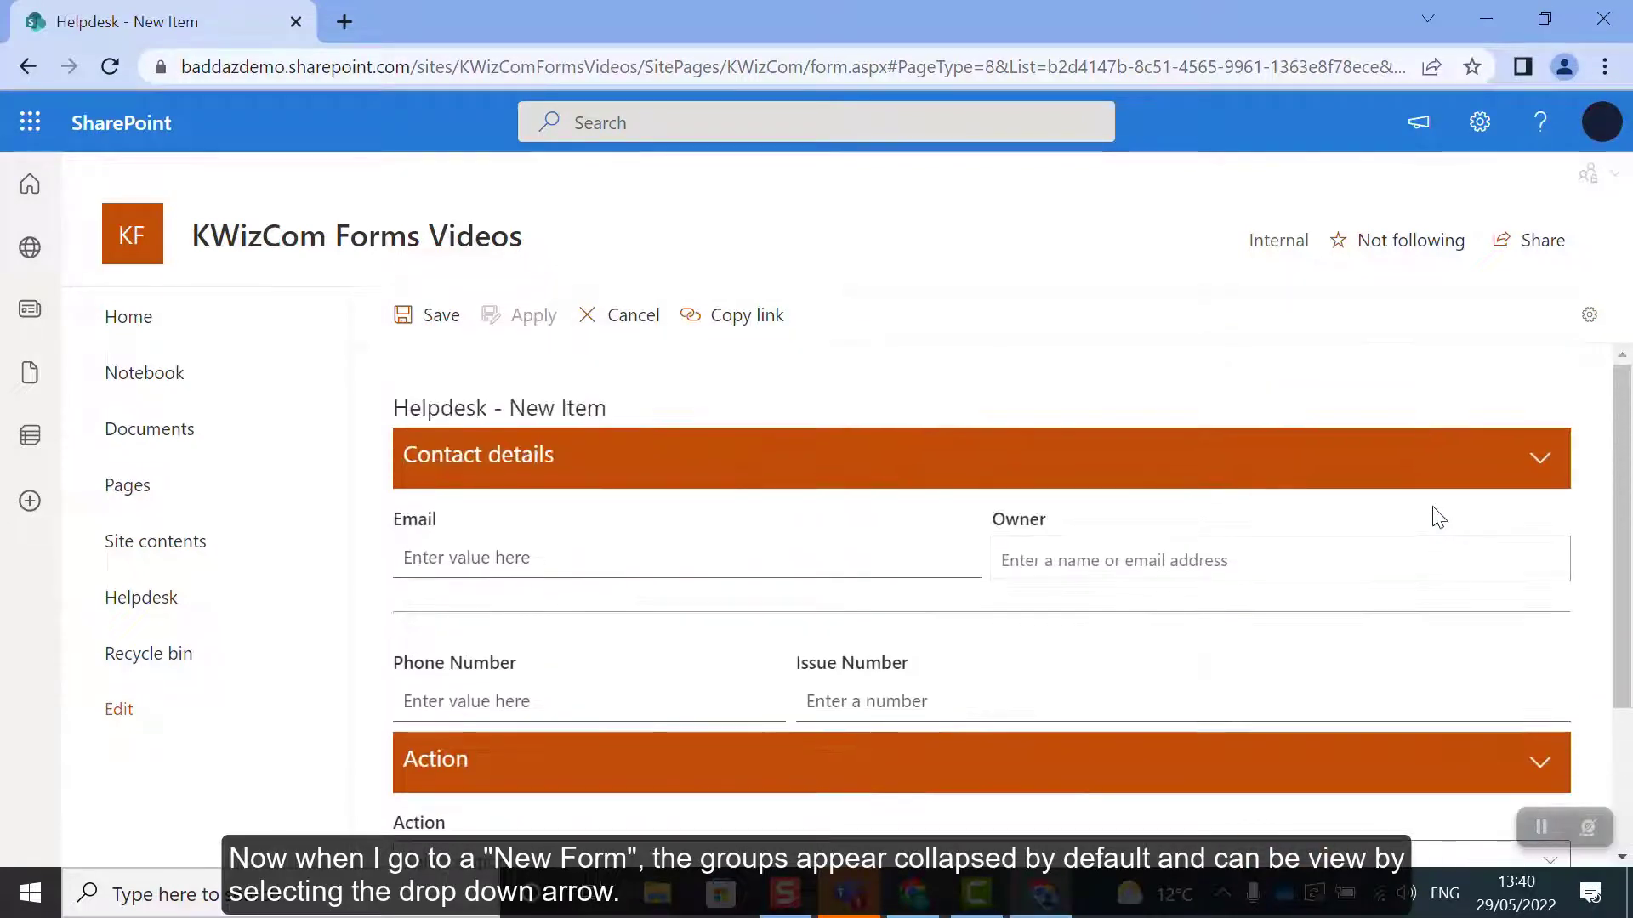
scroll(1437, 516, down, 1)
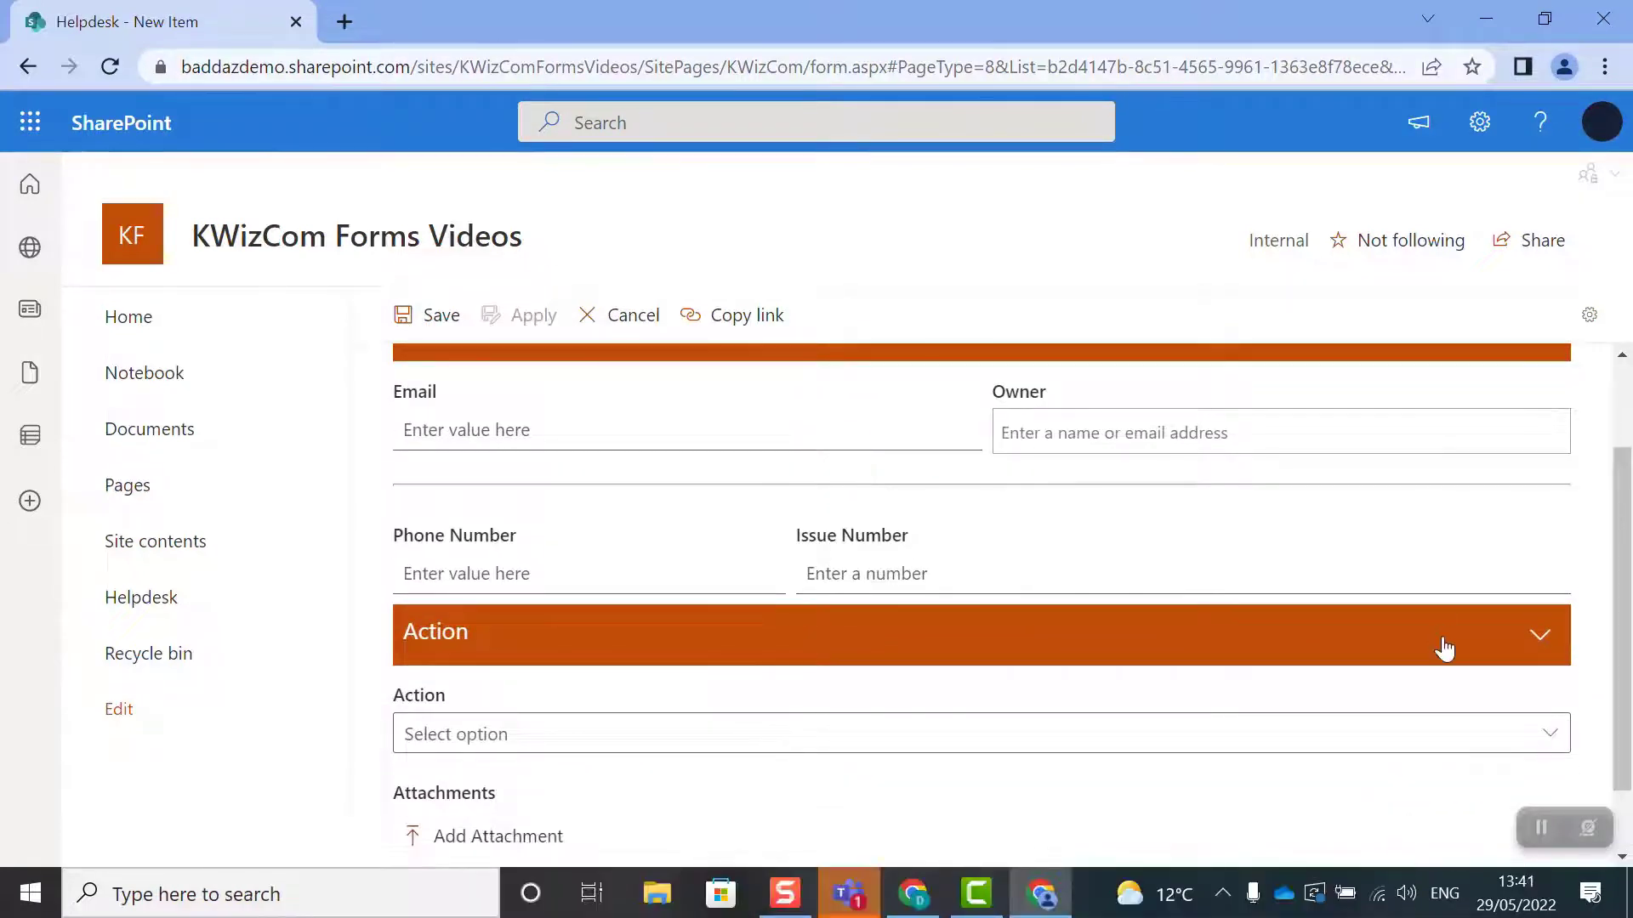
scroll(1443, 647, down, 1)
scroll(1443, 638, up, 2)
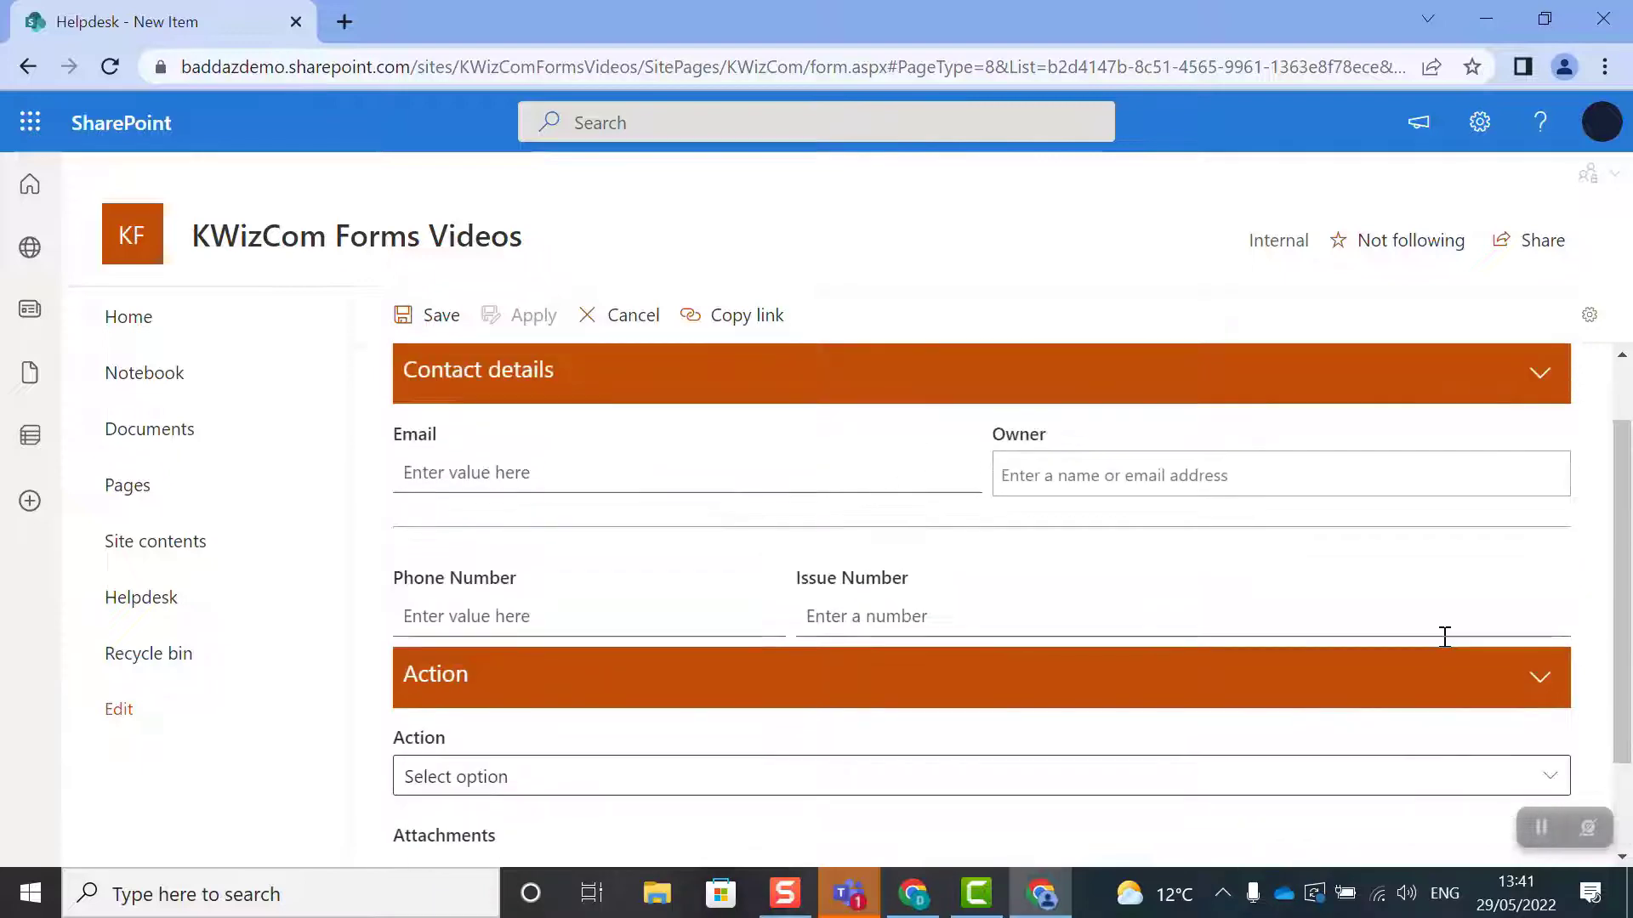